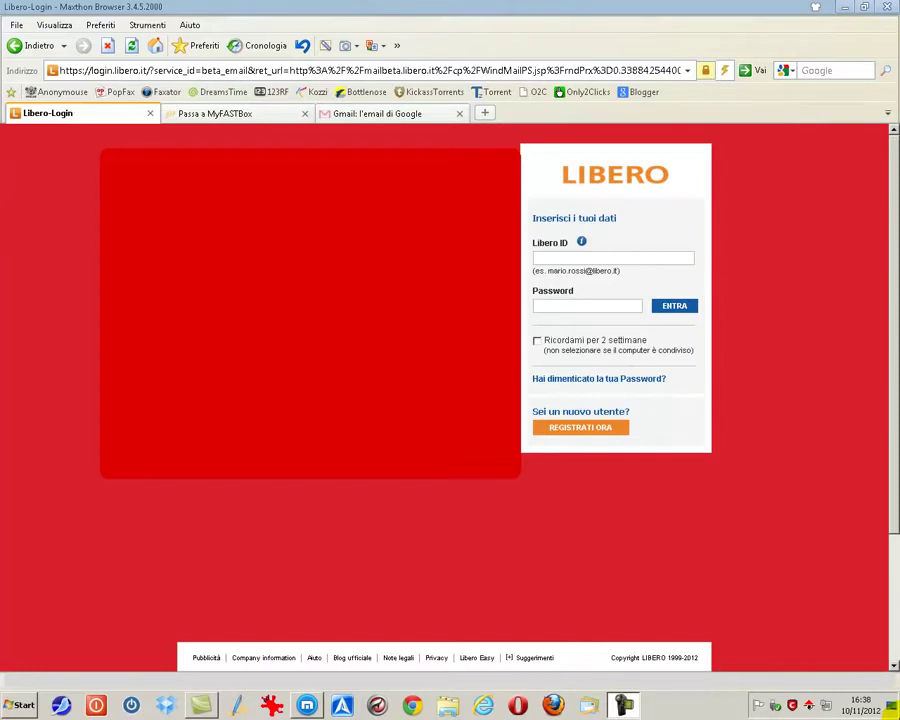
Leave the Libero login page and open the Registrazione a Libero.it form via REGISTRATI ORA
click(548, 258)
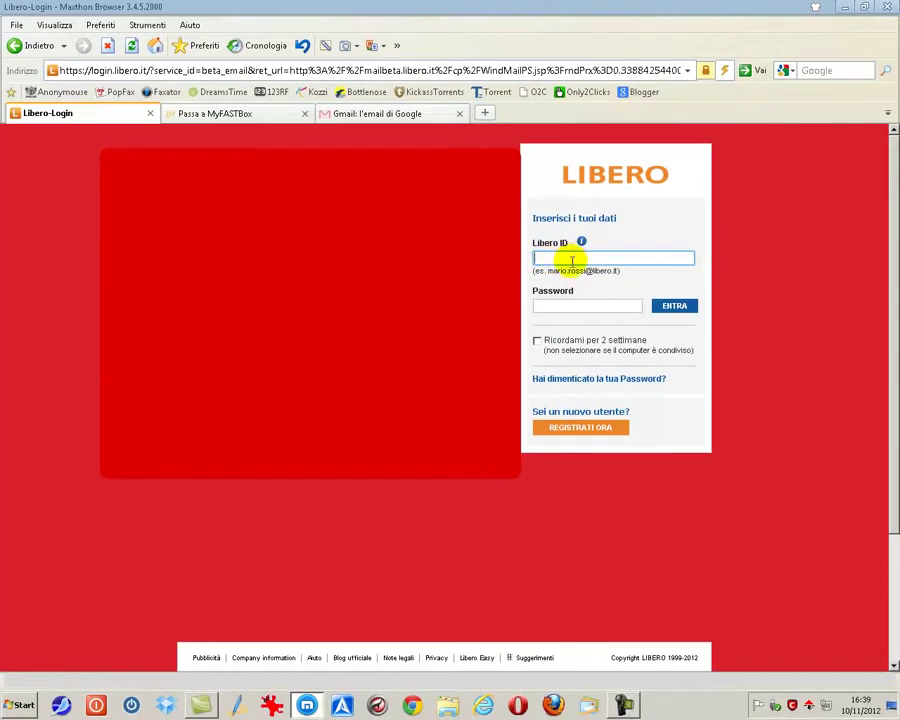
click(538, 305)
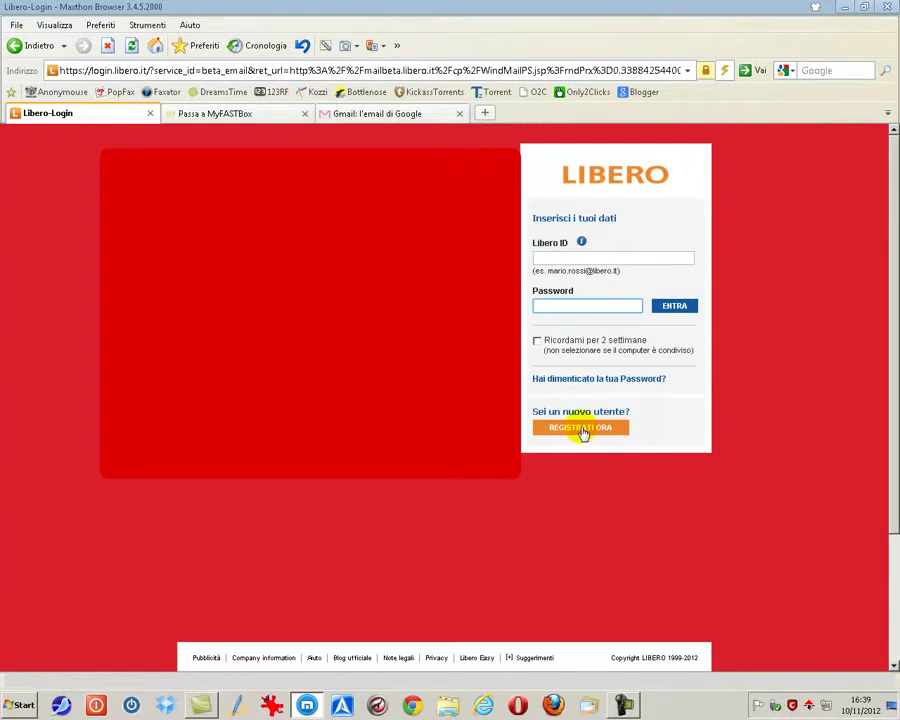
key(alt+Left)
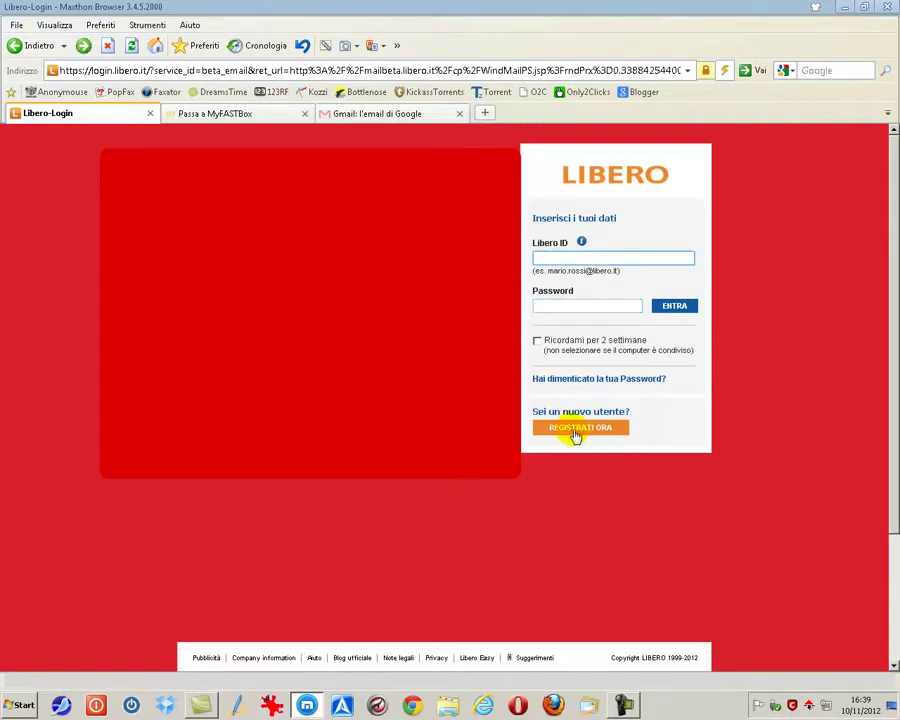
click(579, 428)
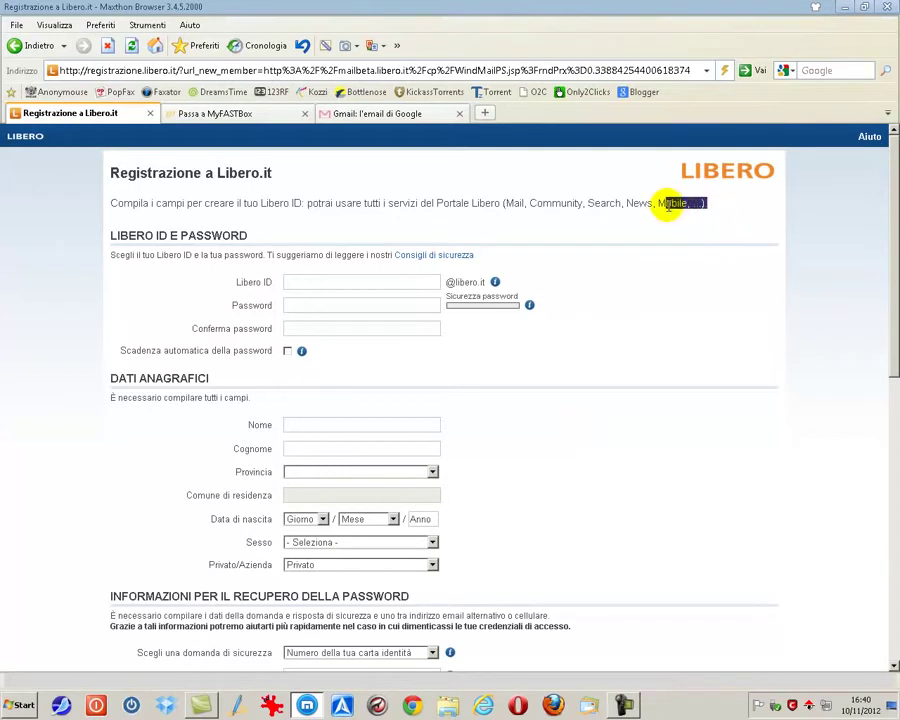
Enter the chosen username in the Libero ID field of the signup form
drag(706, 204, 503, 205)
click(612, 266)
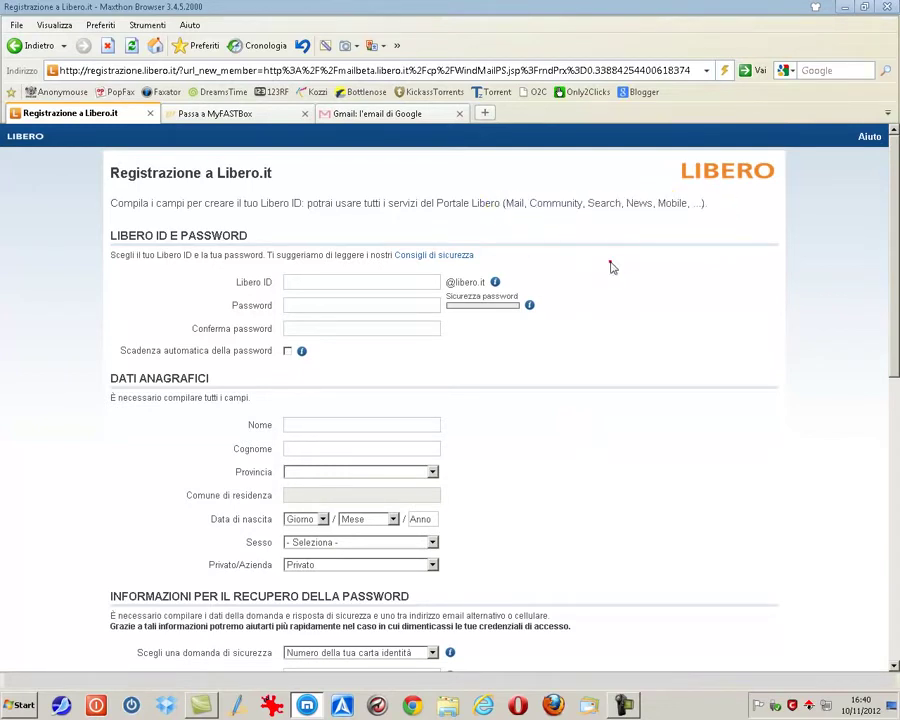
click(318, 284)
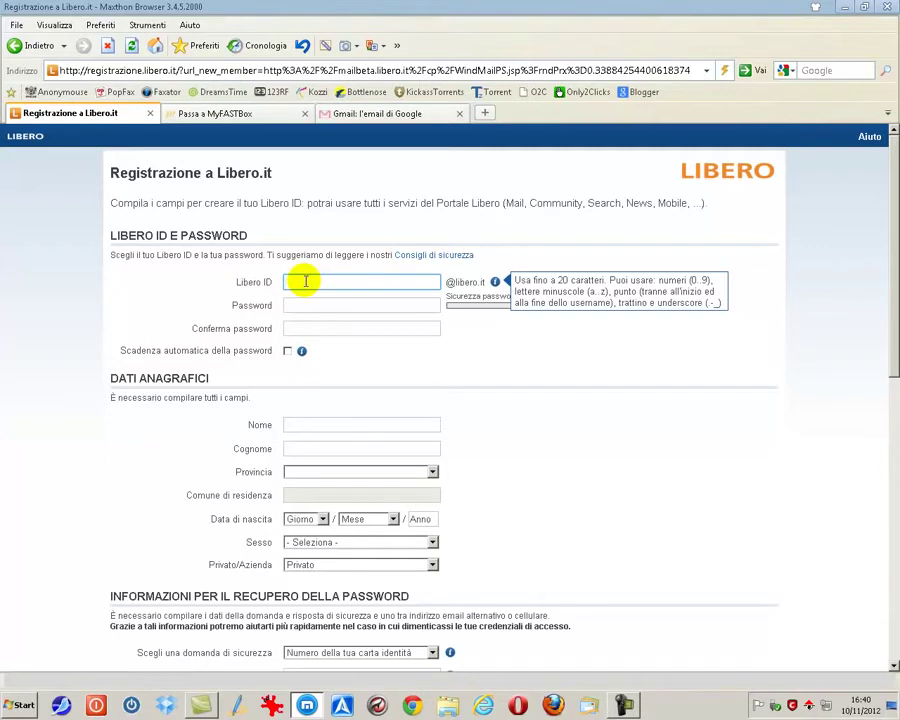
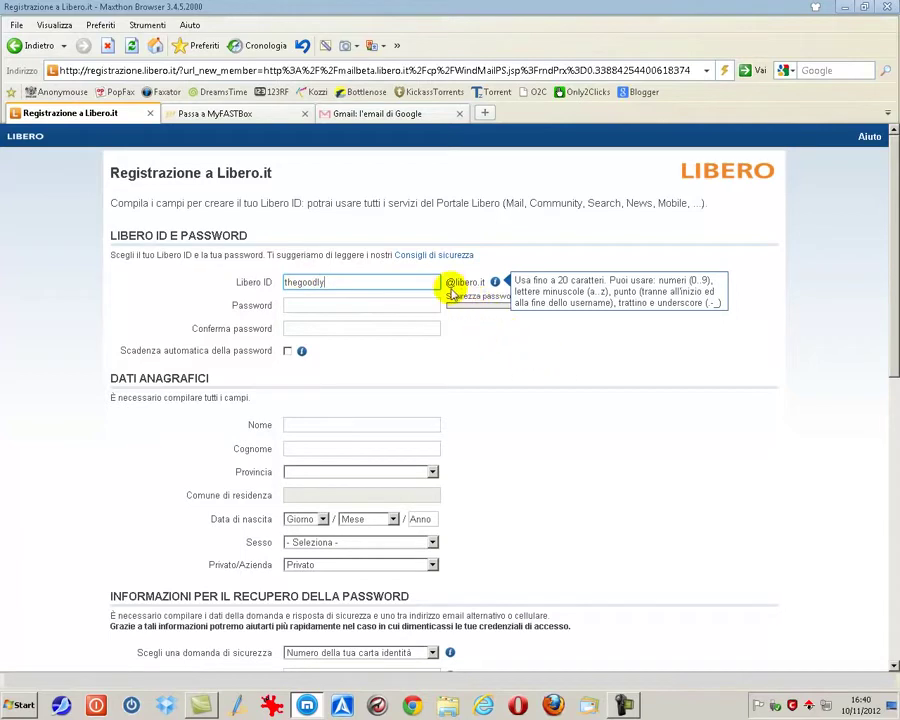
Set a password, lengthen it until rated Sicura, and retype it in Conferma password
click(369, 310)
click(365, 307)
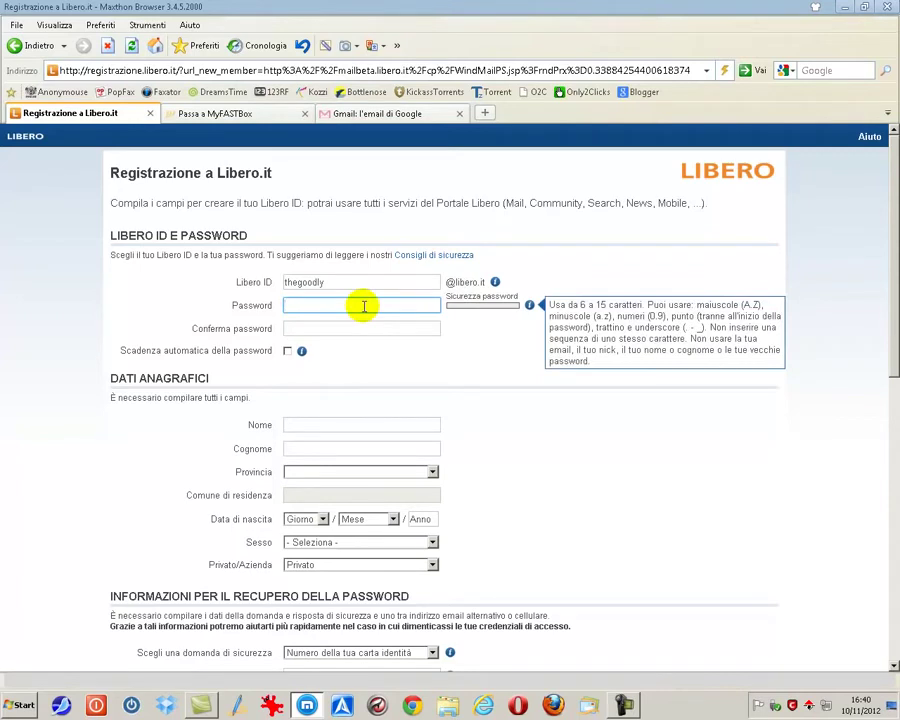
text(********)
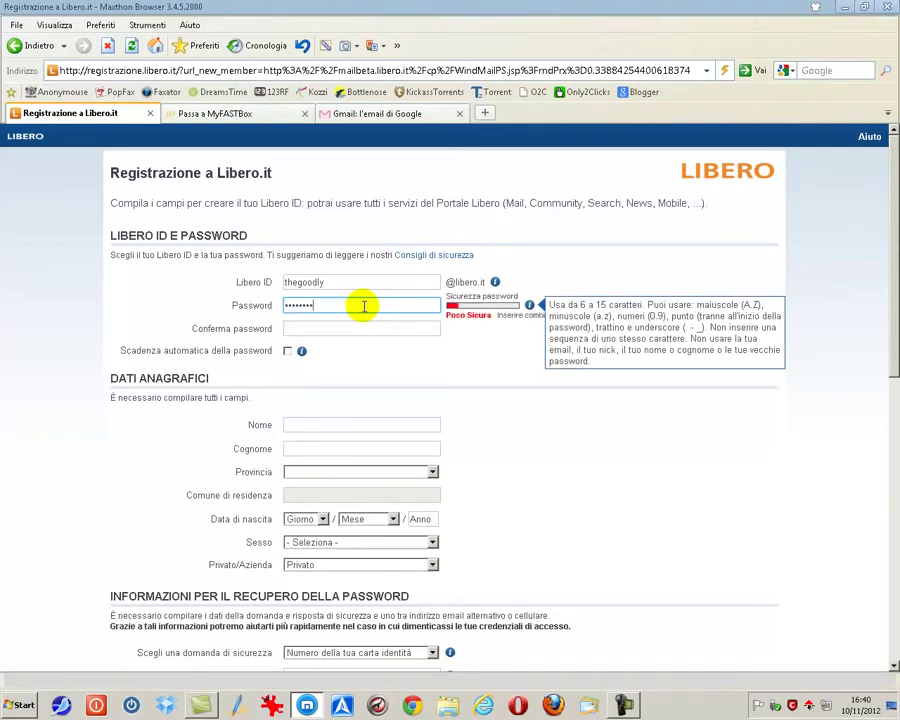
text(**)
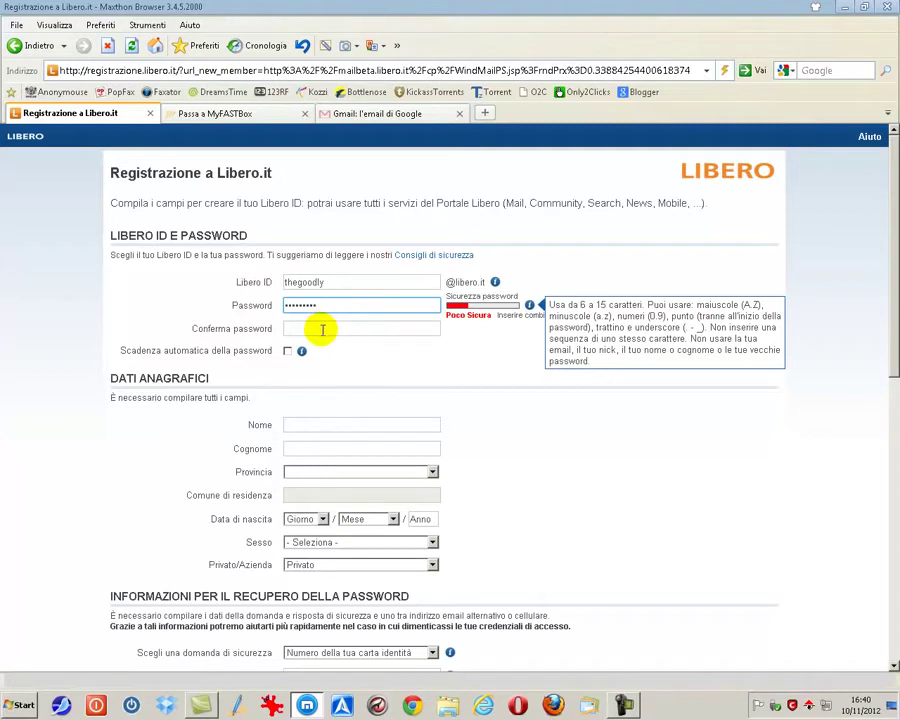
click(322, 329)
text(*****)
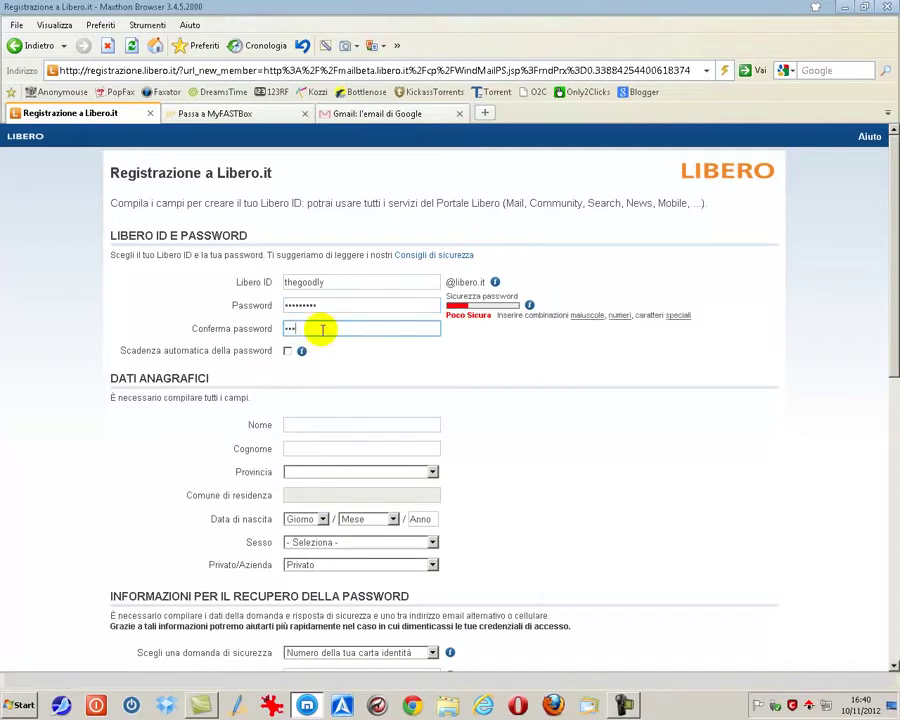
text(*****)
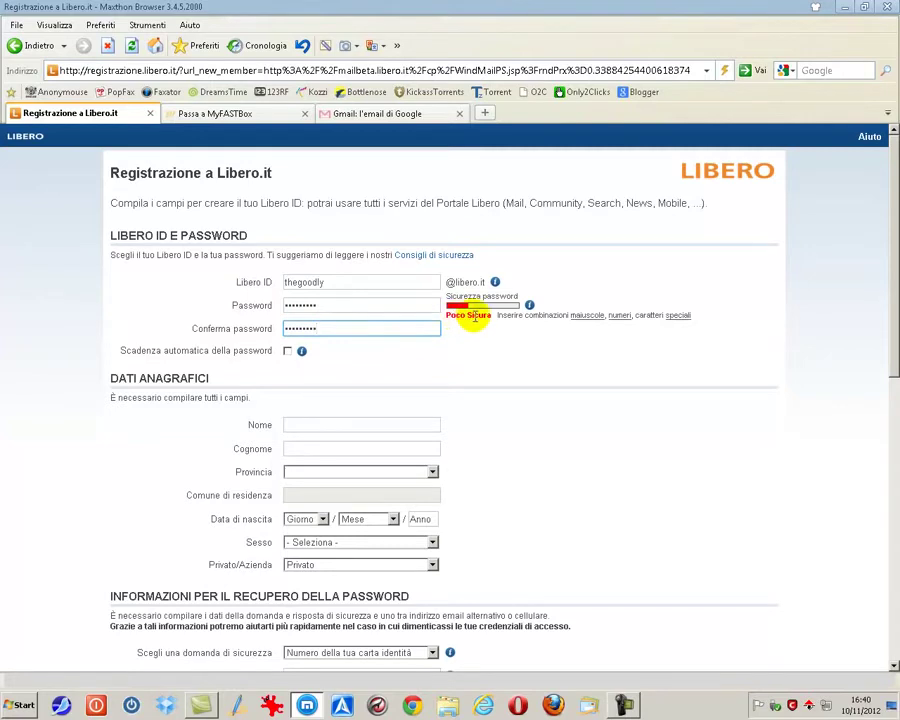
click(417, 305)
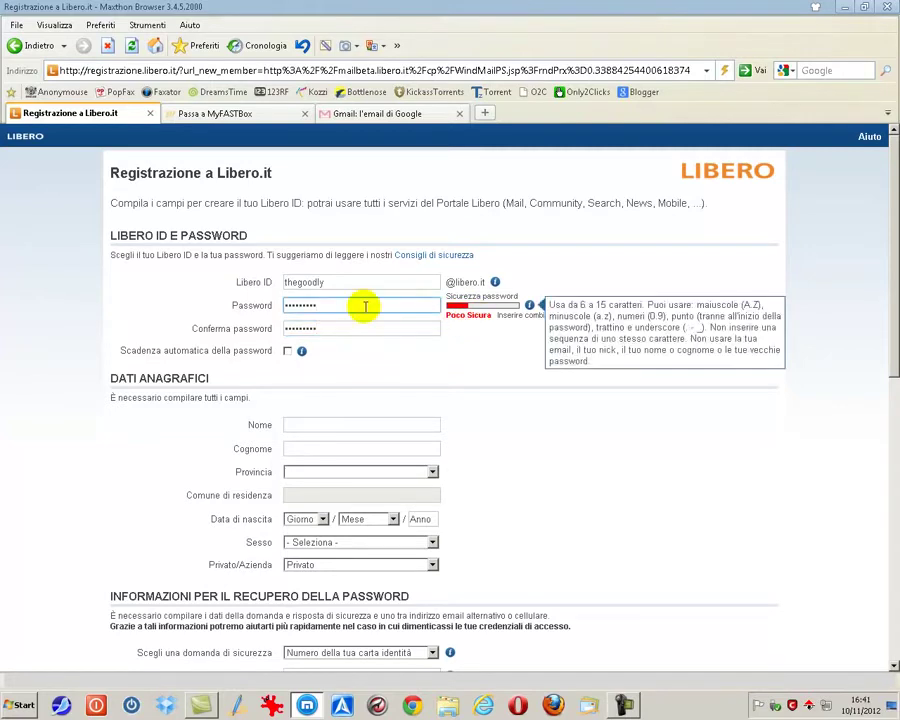
text(****)
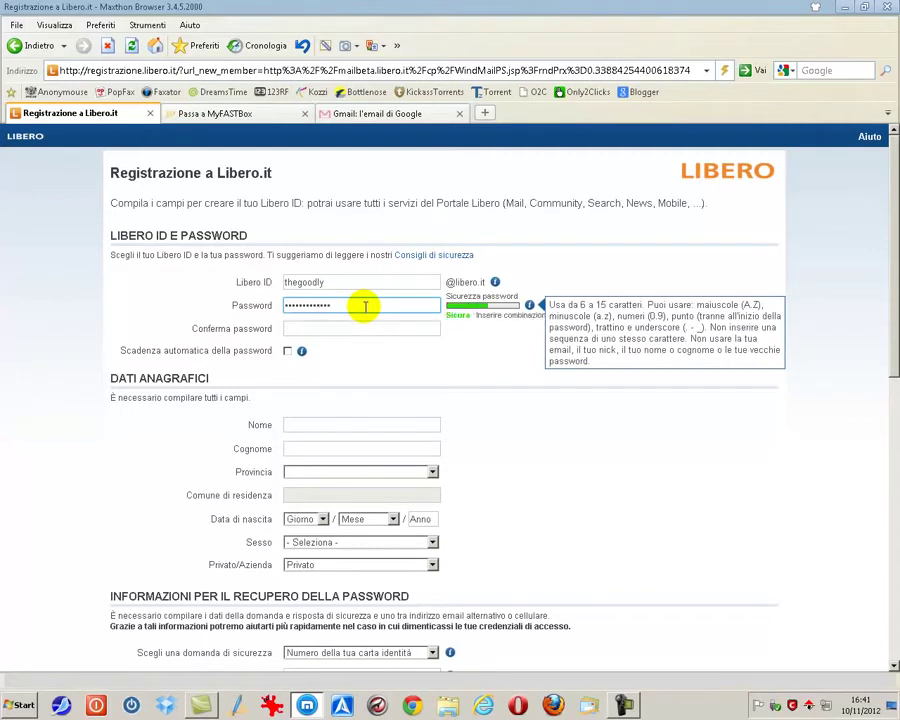
click(354, 326)
text(*)
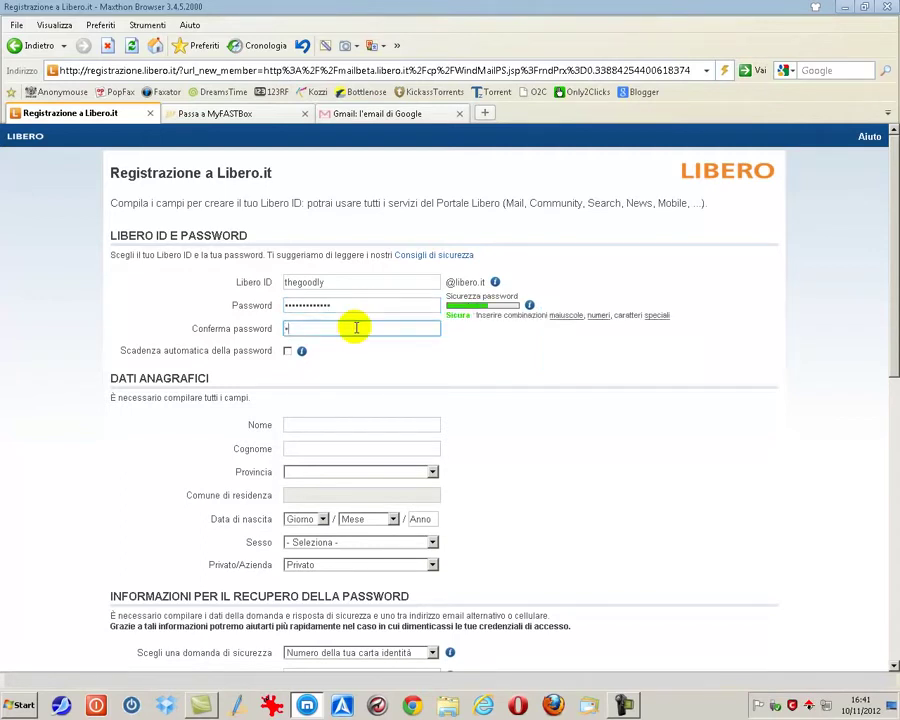
text(************)
Fill in the account holder's first name and surname
click(312, 425)
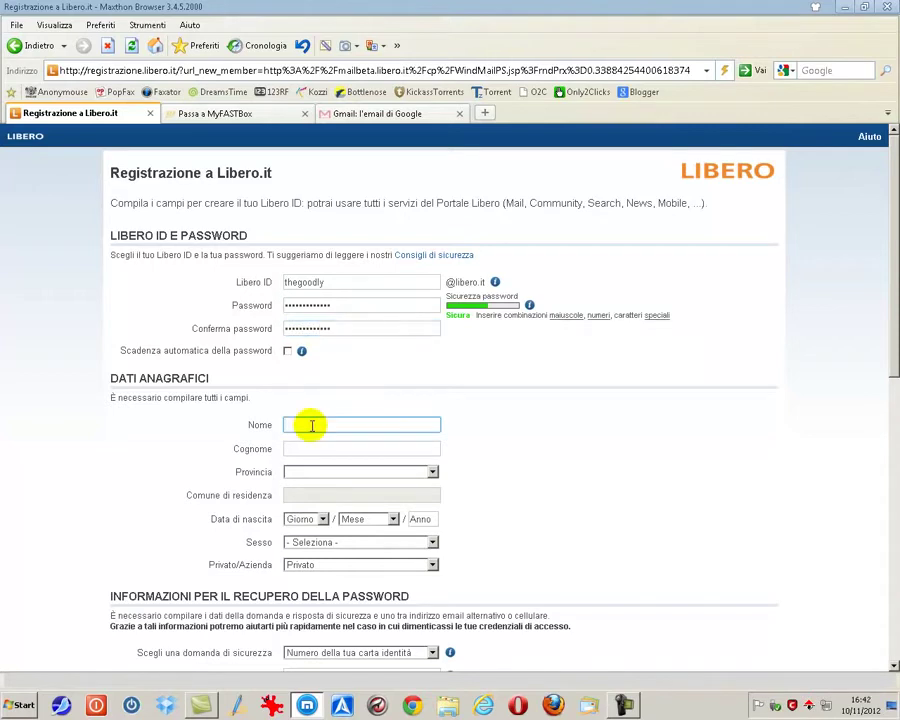
key(Tab)
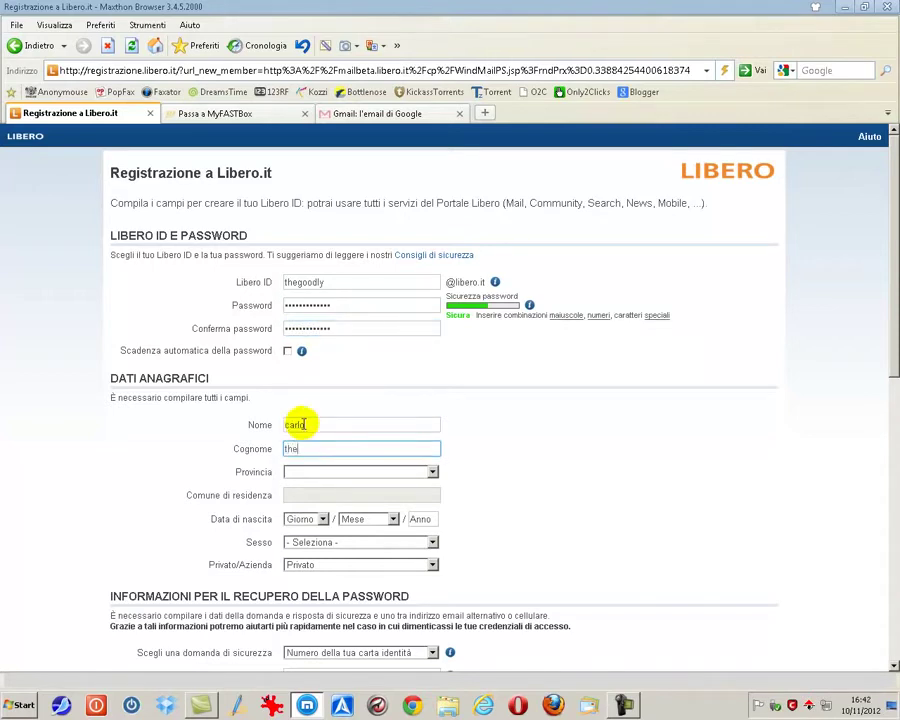
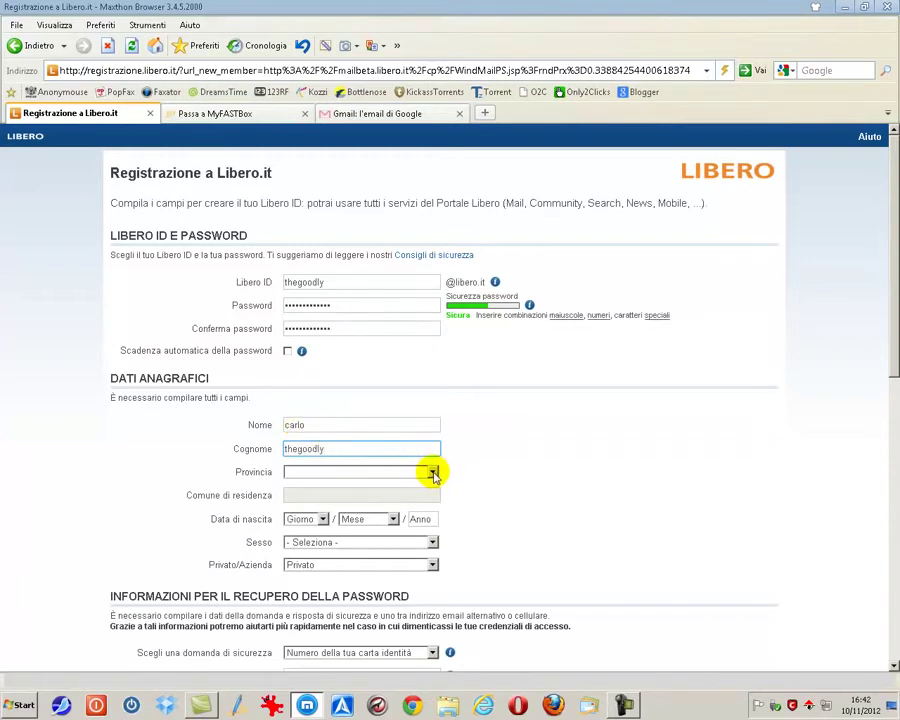
Set the province to RM and the town of residence to Roma
click(433, 472)
scroll(316, 368, down, 15)
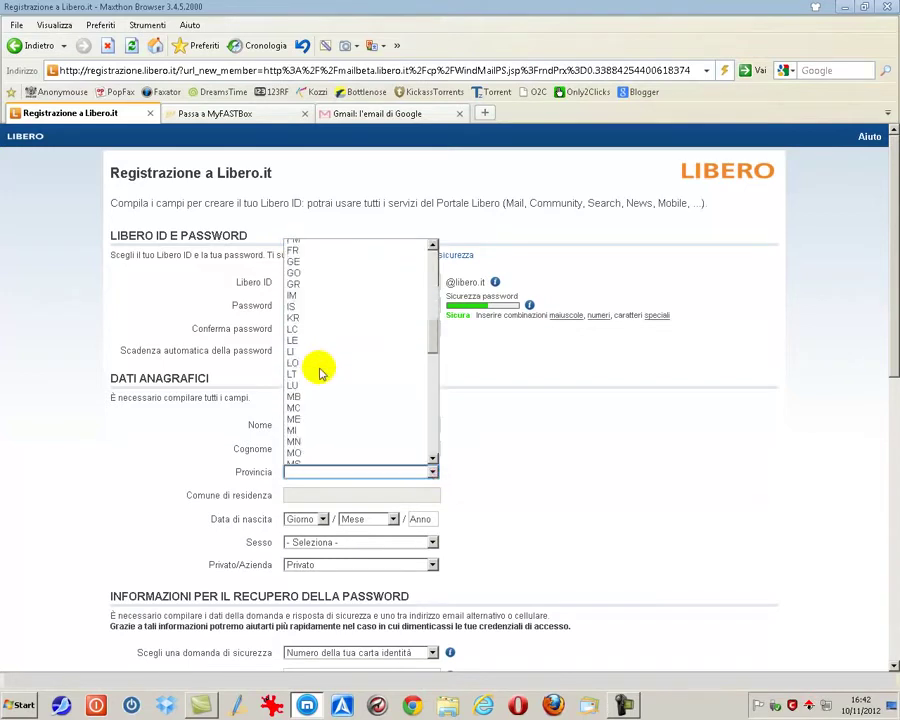
scroll(320, 372, down, 3)
click(300, 440)
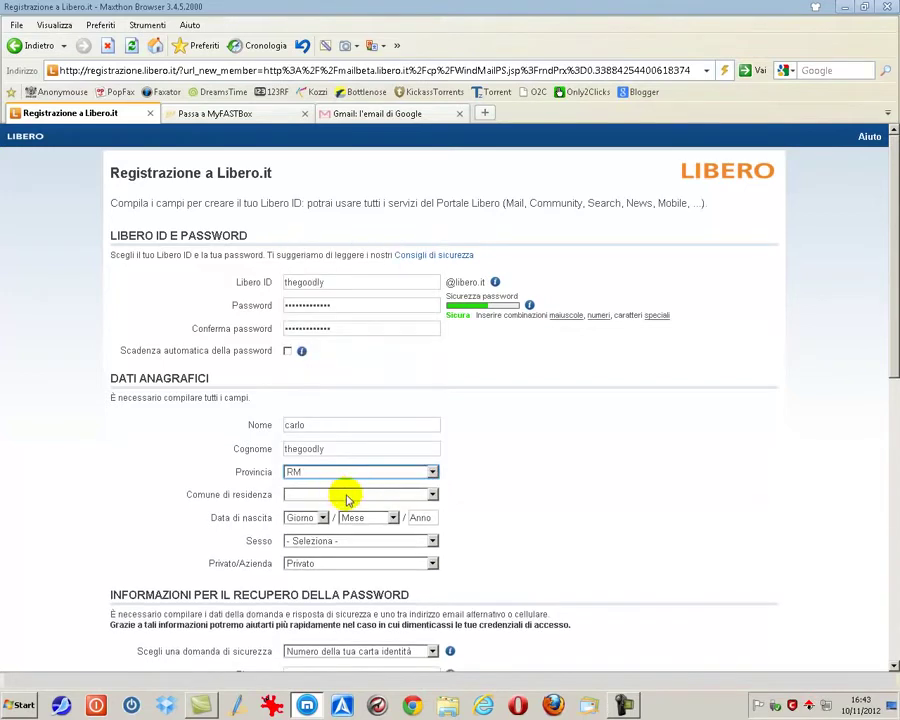
click(433, 495)
scroll(375, 360, down, 20)
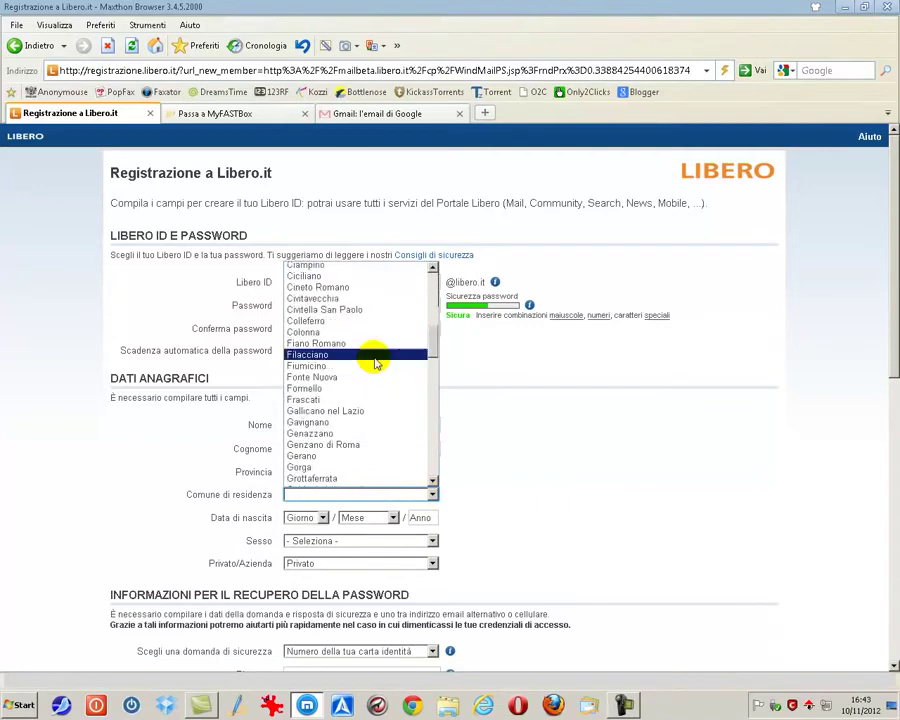
scroll(375, 360, down, 3)
scroll(374, 356, up, 6)
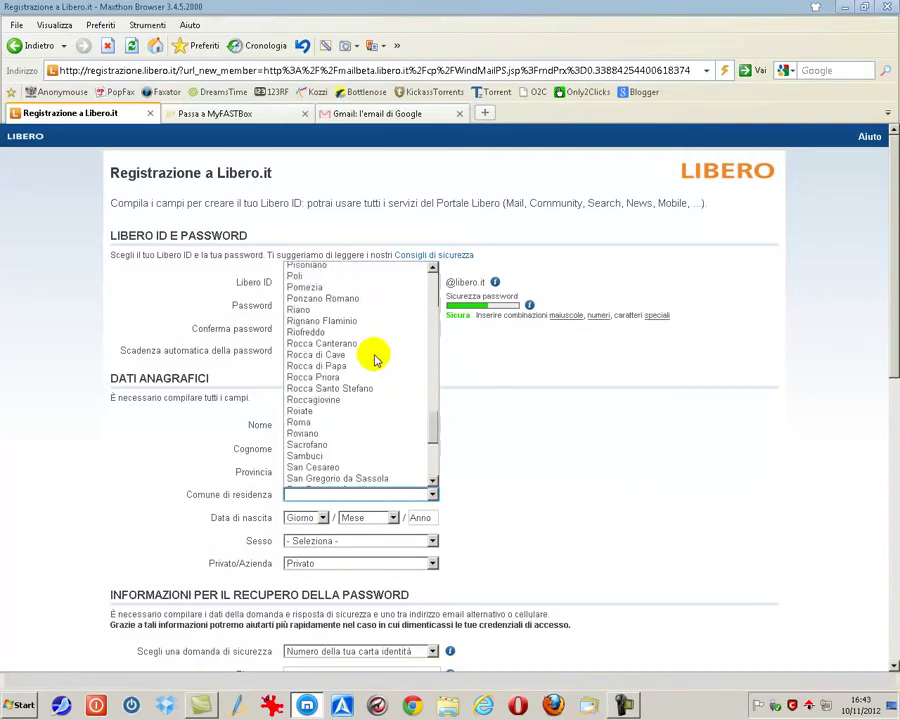
click(333, 422)
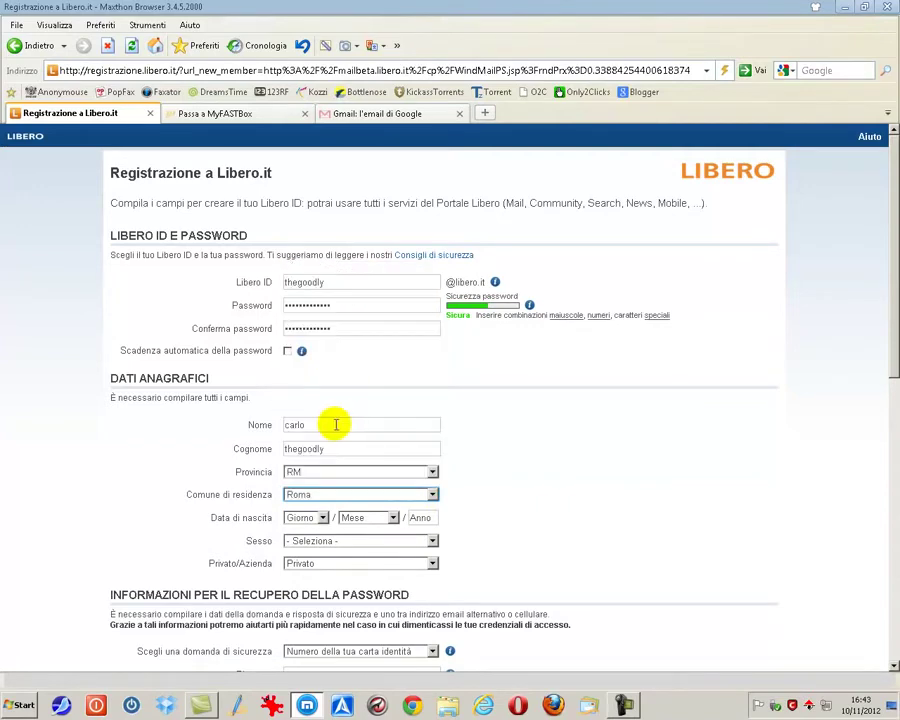
Set the date of birth to 01 Gennaio 2000
click(324, 517)
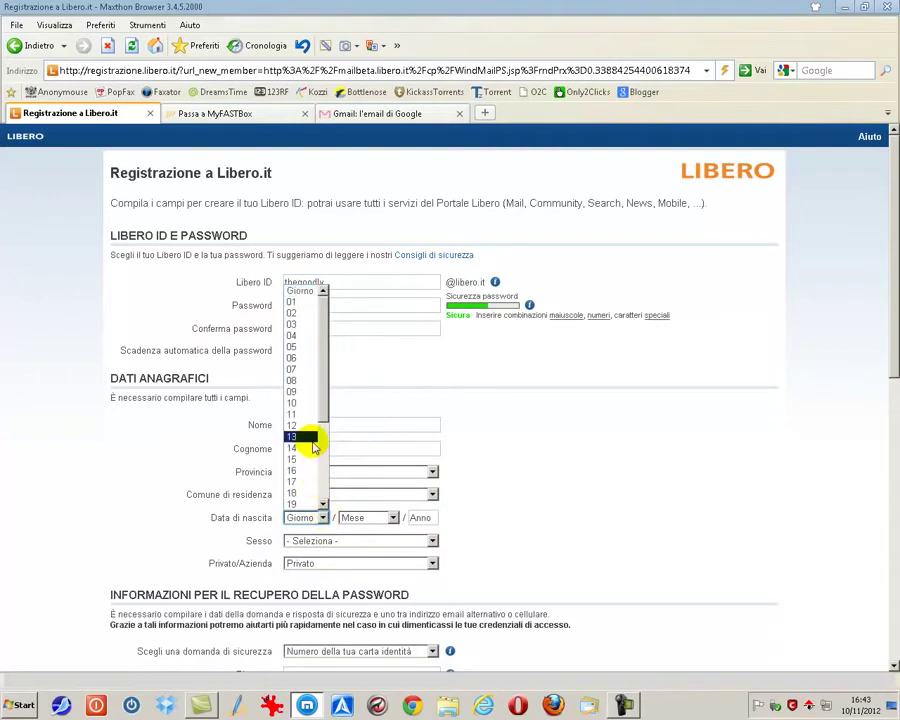
click(330, 301)
click(393, 518)
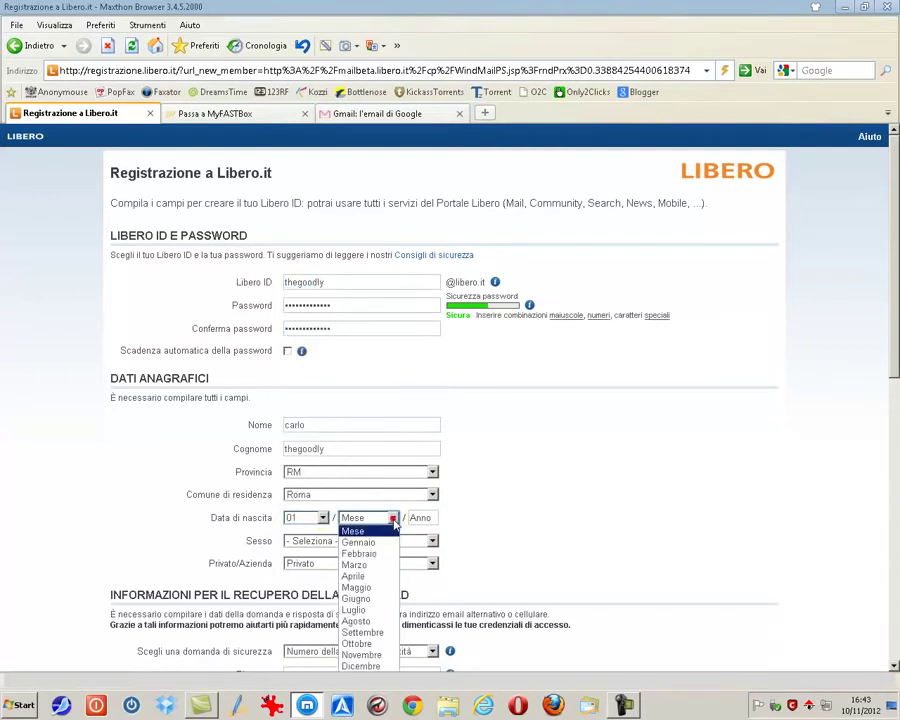
click(368, 541)
click(420, 517)
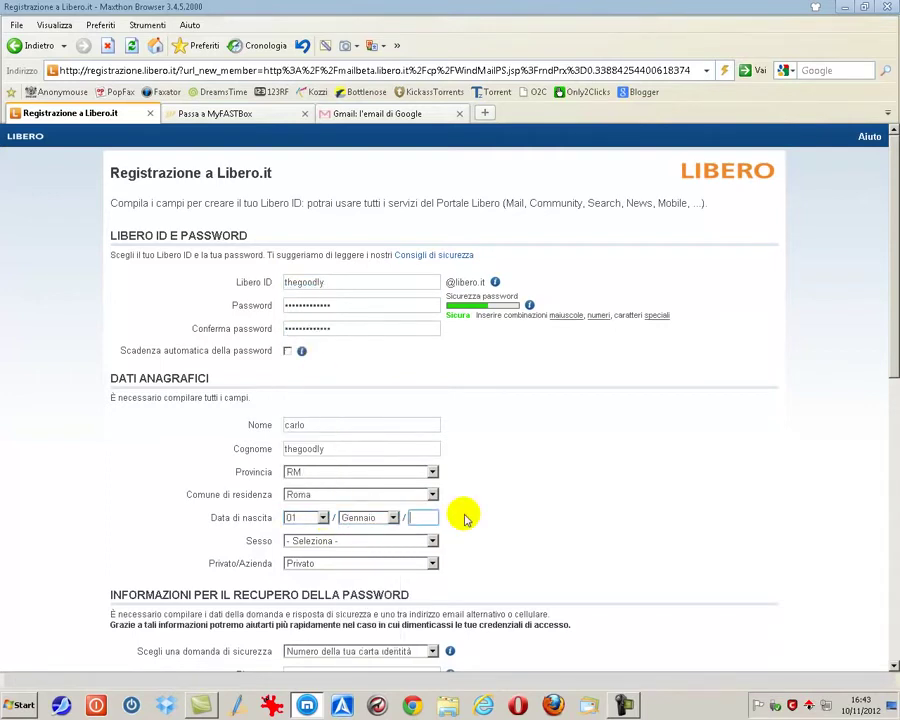
text(2000)
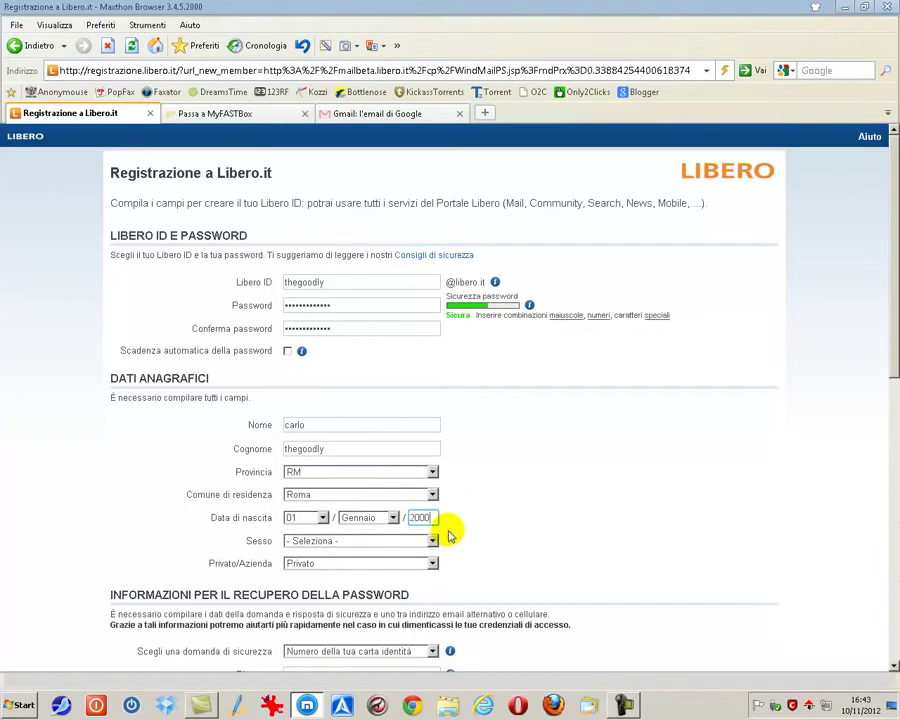
Choose Maschio as the sex and keep the account type as Privato
click(432, 541)
click(403, 567)
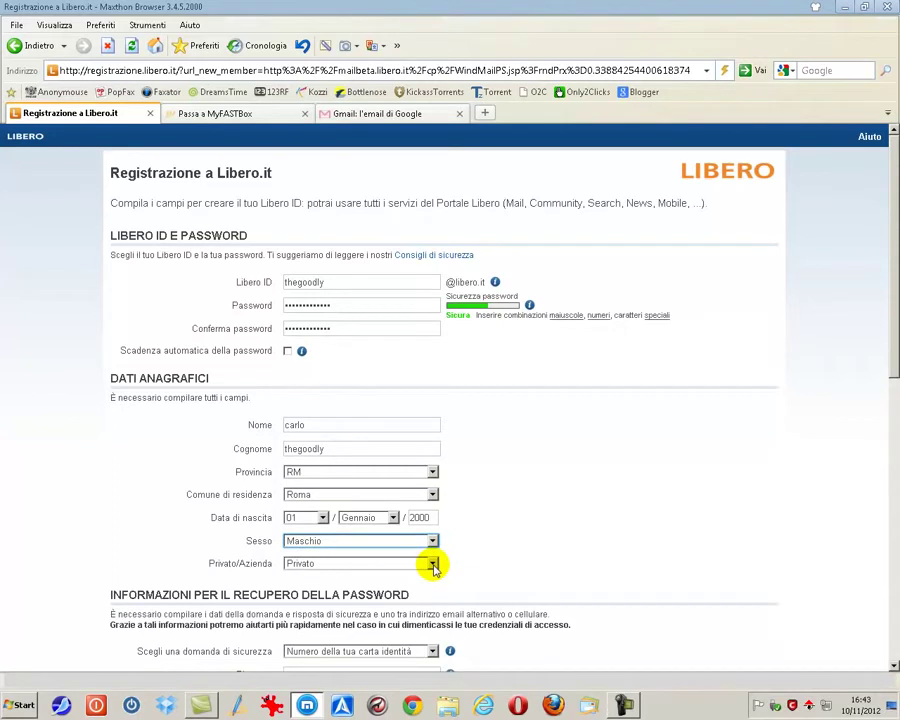
click(433, 565)
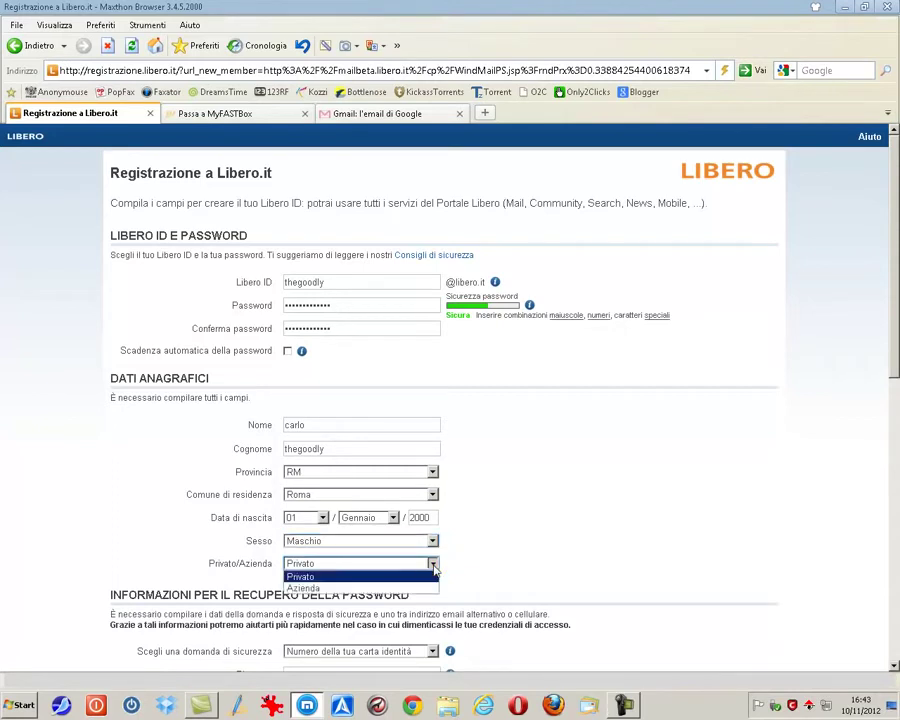
click(349, 578)
Choose a custom security question and enter 'il nome del tuo sito'
scroll(532, 562, down, 3)
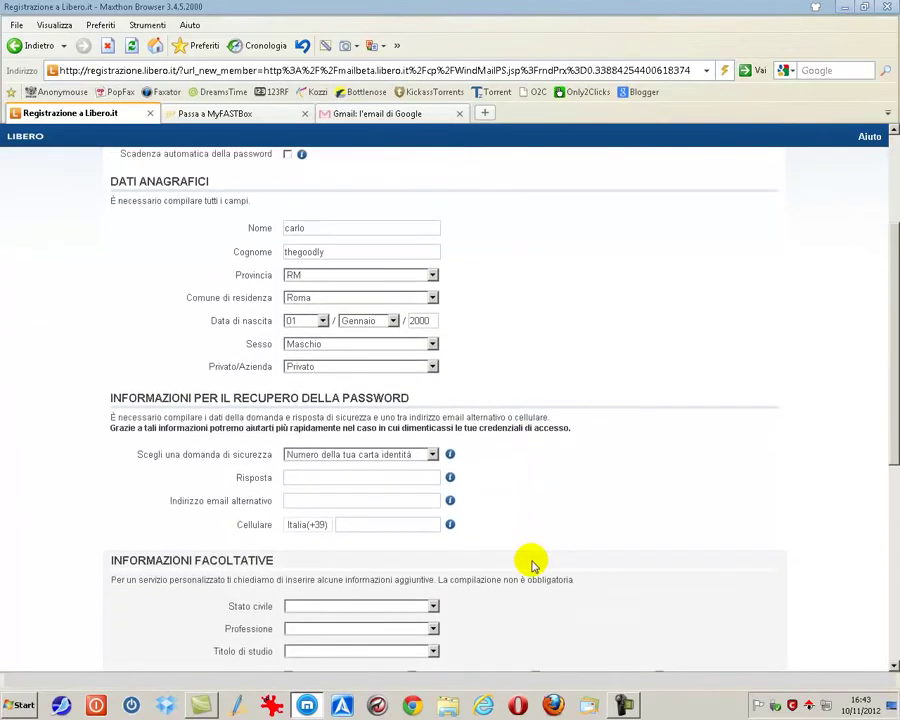
scroll(526, 548, down, 2)
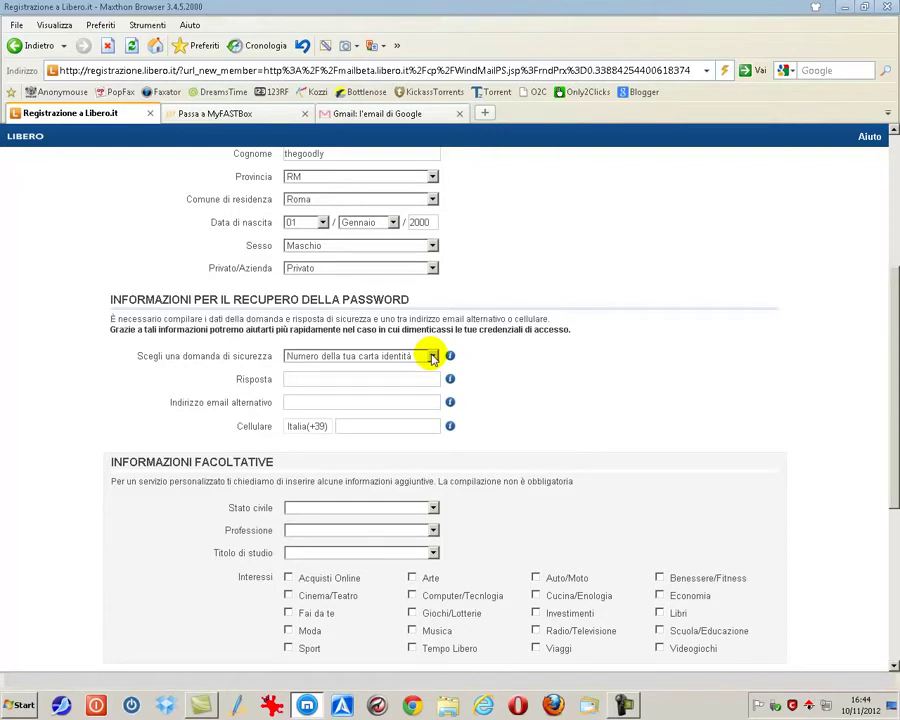
click(433, 357)
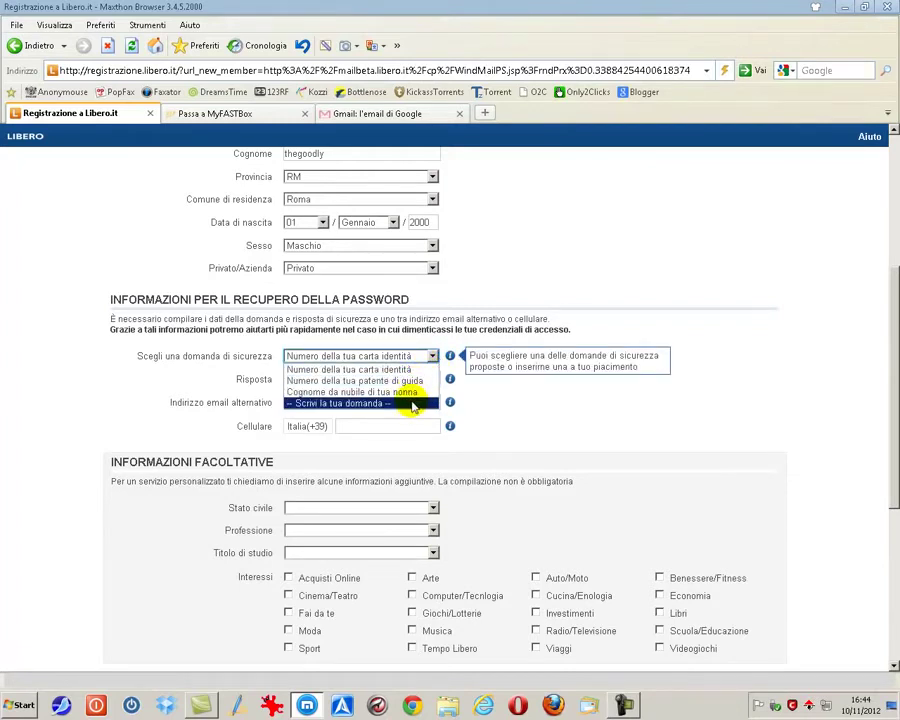
click(412, 404)
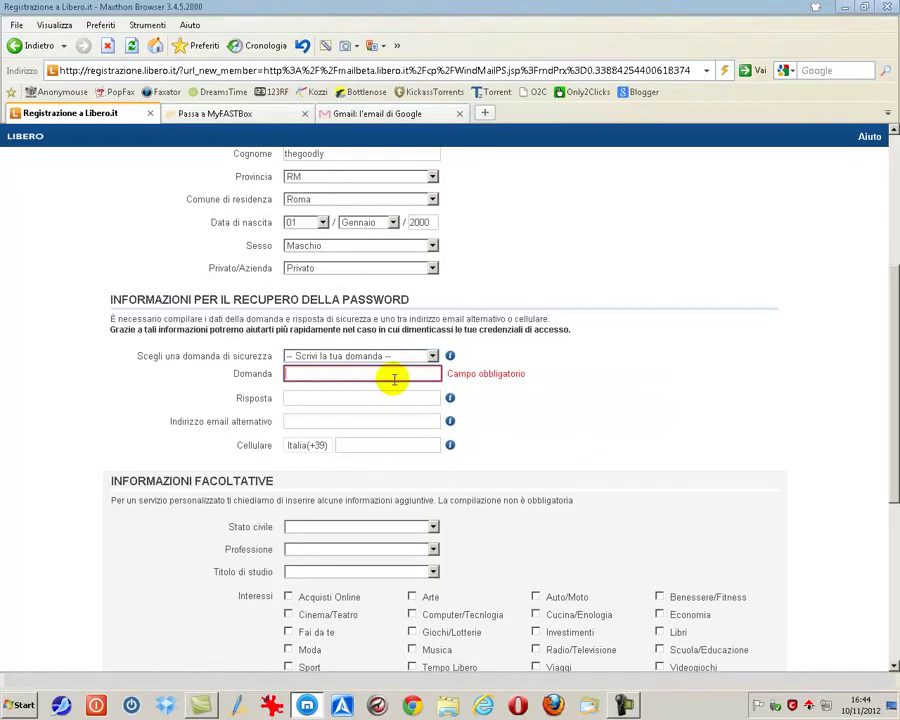
text(il)
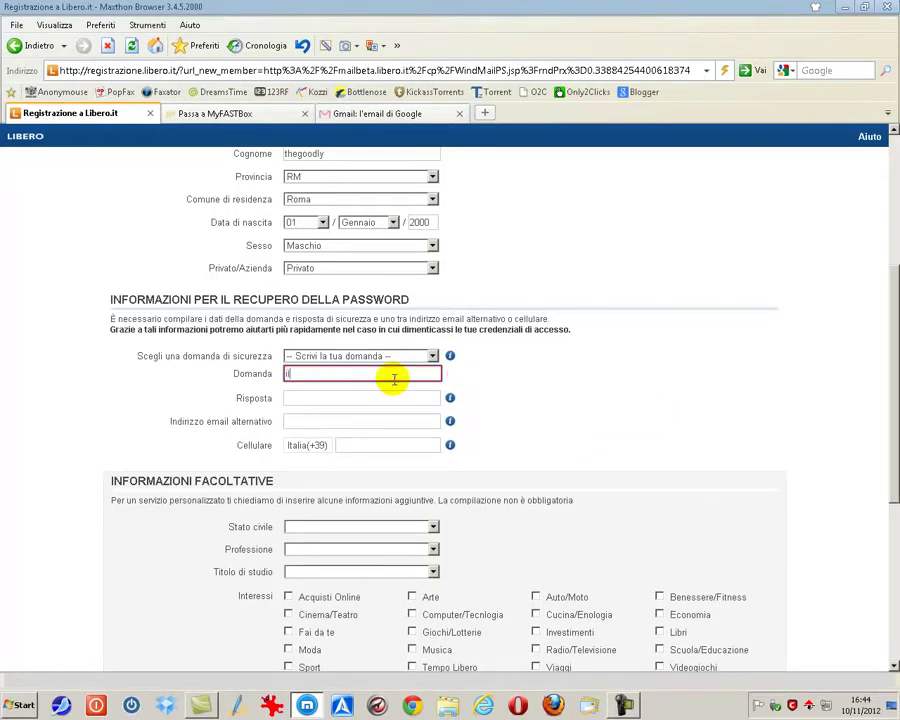
text( nome del tuo sito)
Type the security answer and fill in the alternative recovery e-mail address
click(346, 397)
text(the)
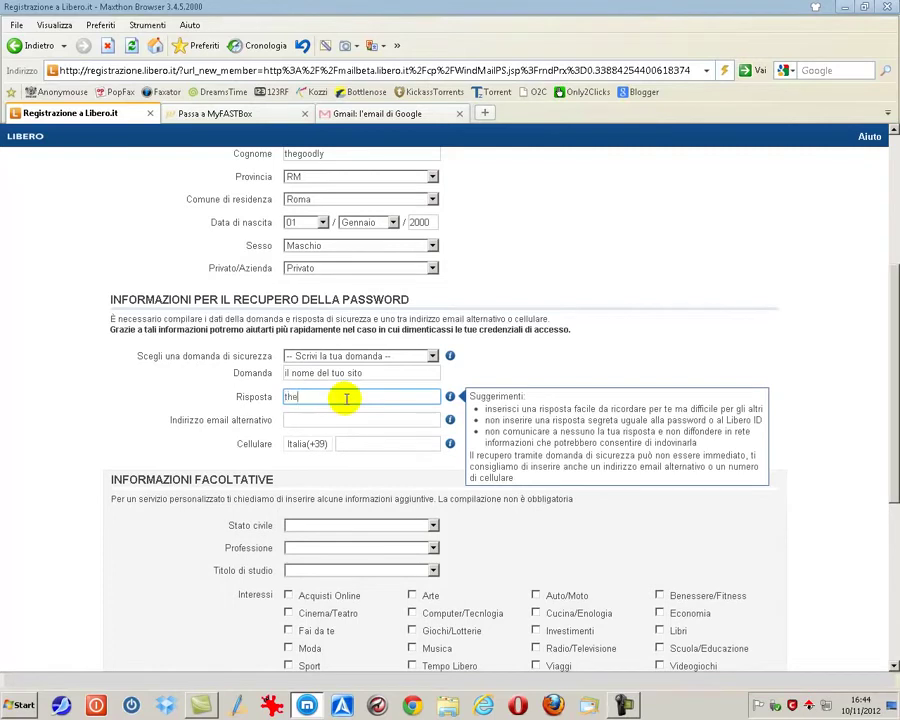
text(goodly.com)
click(344, 420)
click(380, 417)
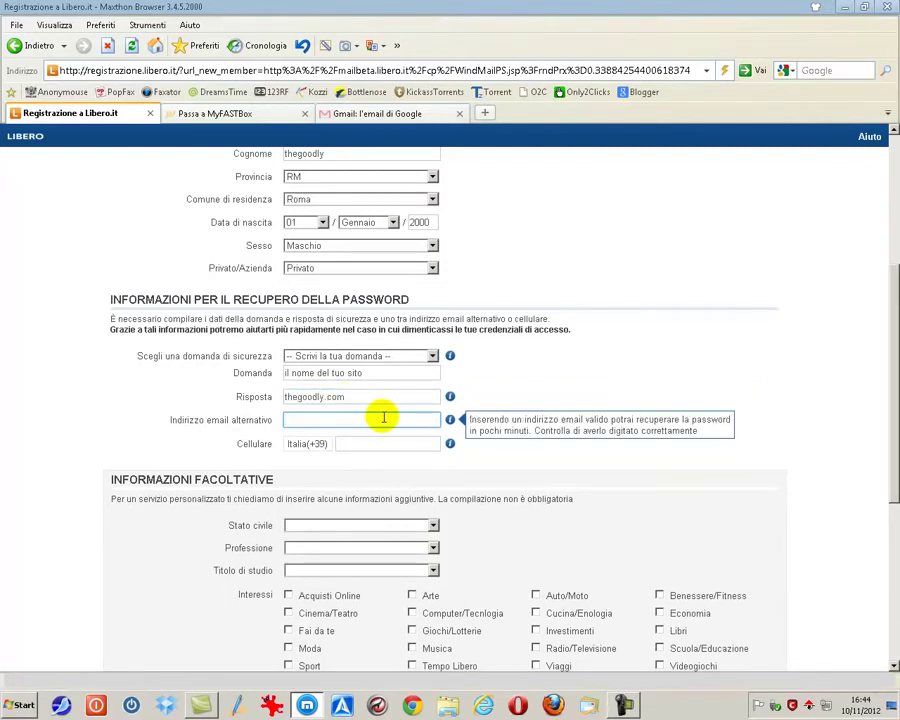
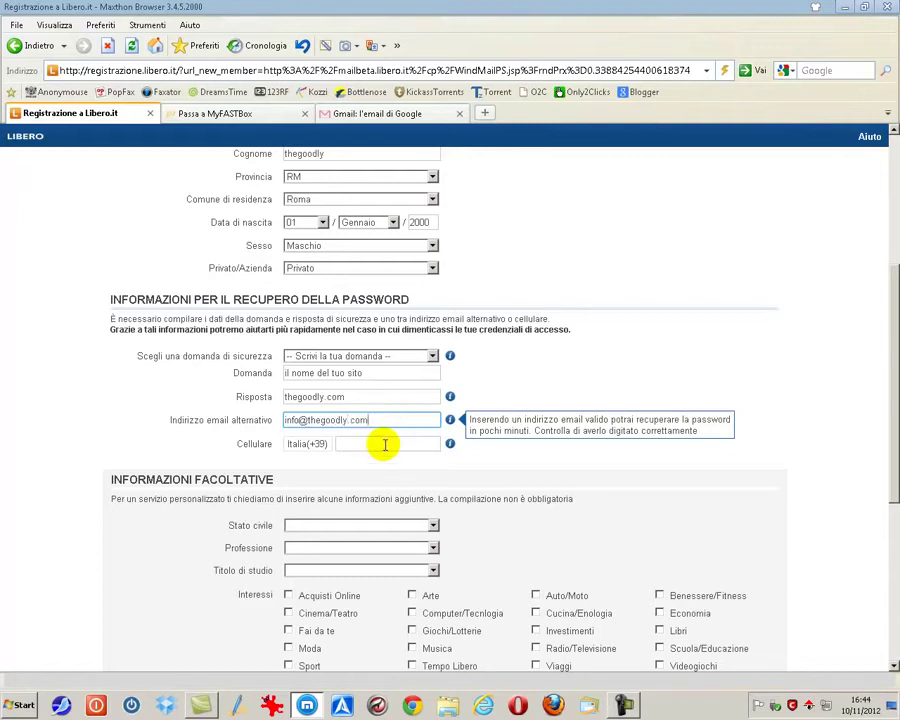
click(384, 444)
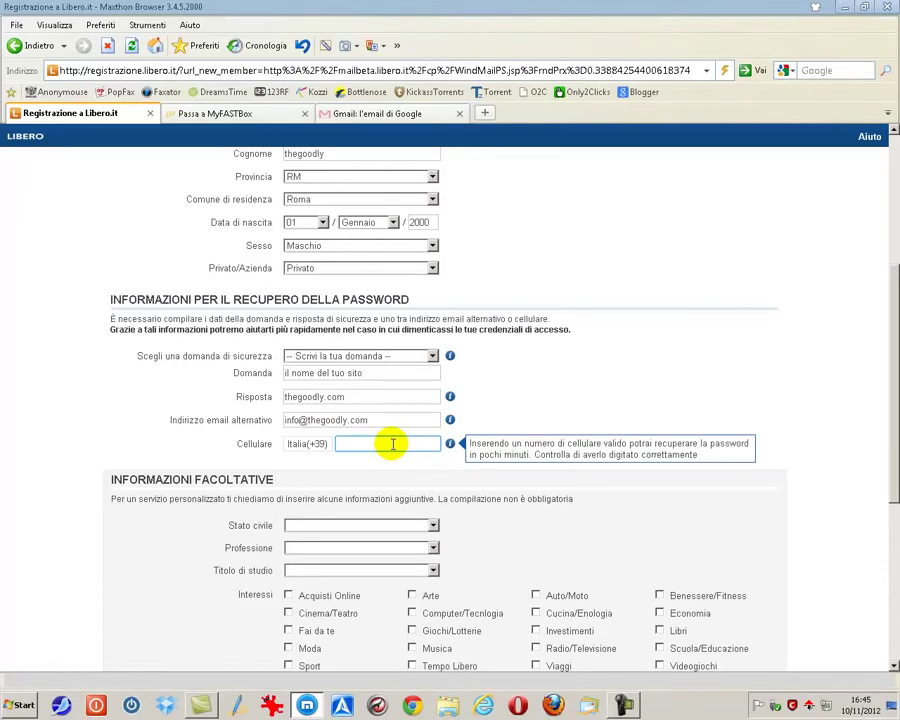
scroll(393, 444, down, 2)
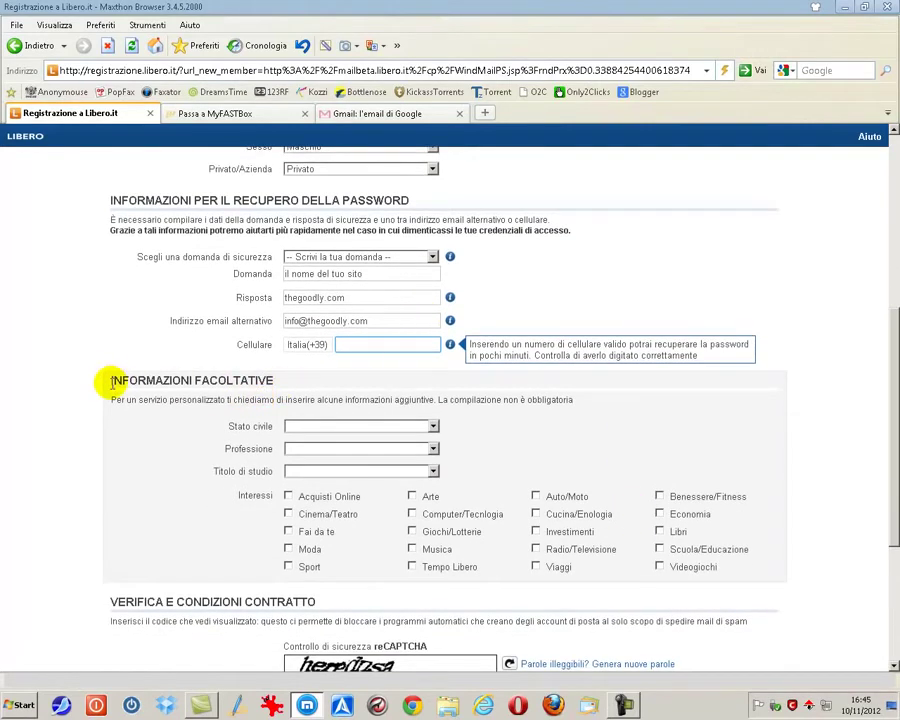
drag(98, 378, 273, 380)
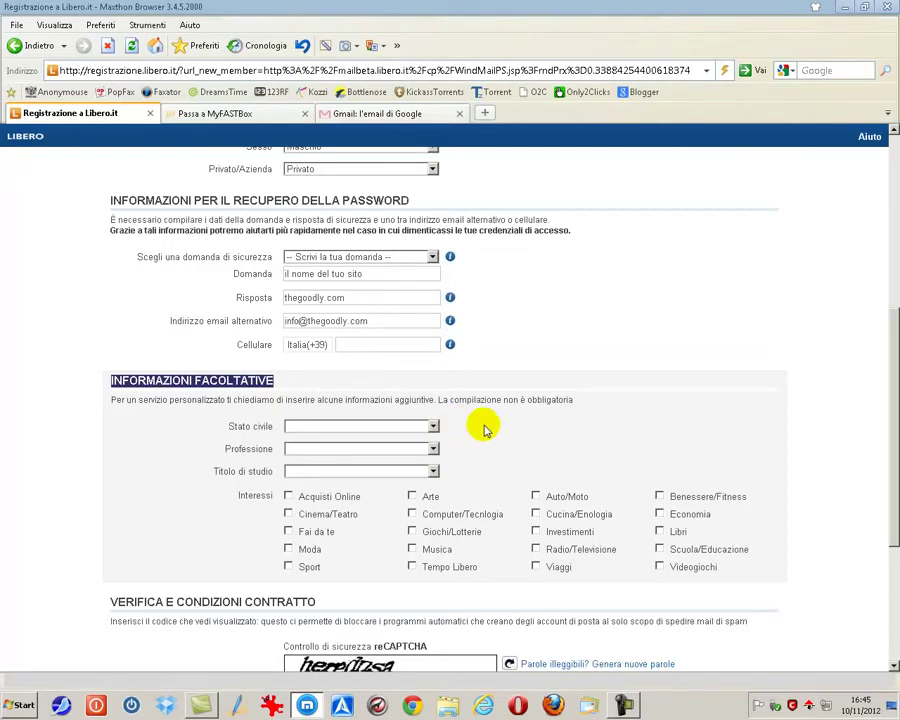
scroll(484, 430, down, 2)
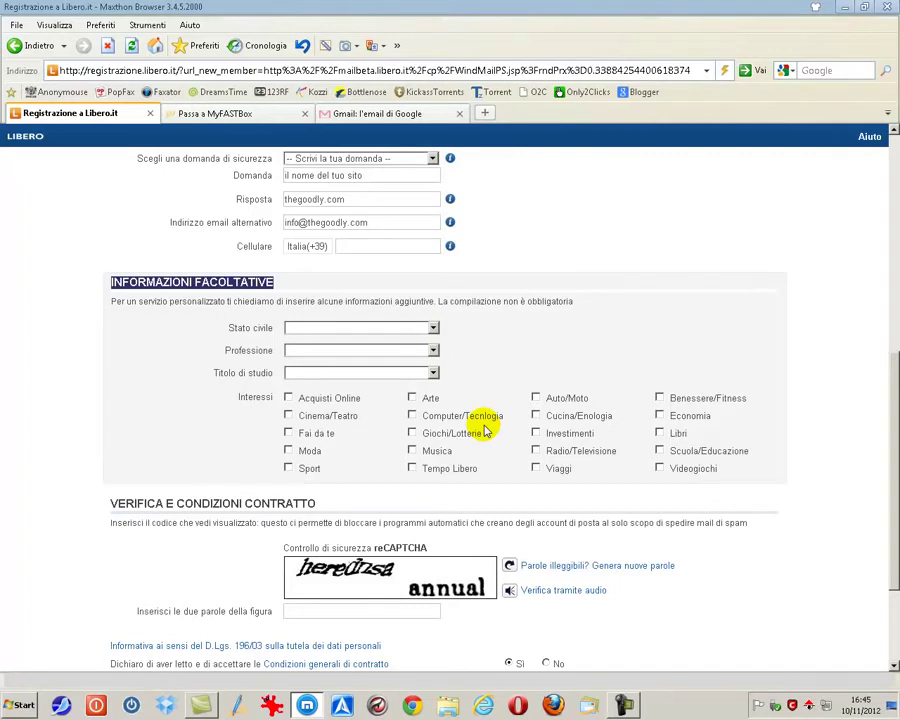
Reload the reCAPTCHA with new words using 'Genera nuove parole'
scroll(568, 613, down, 3)
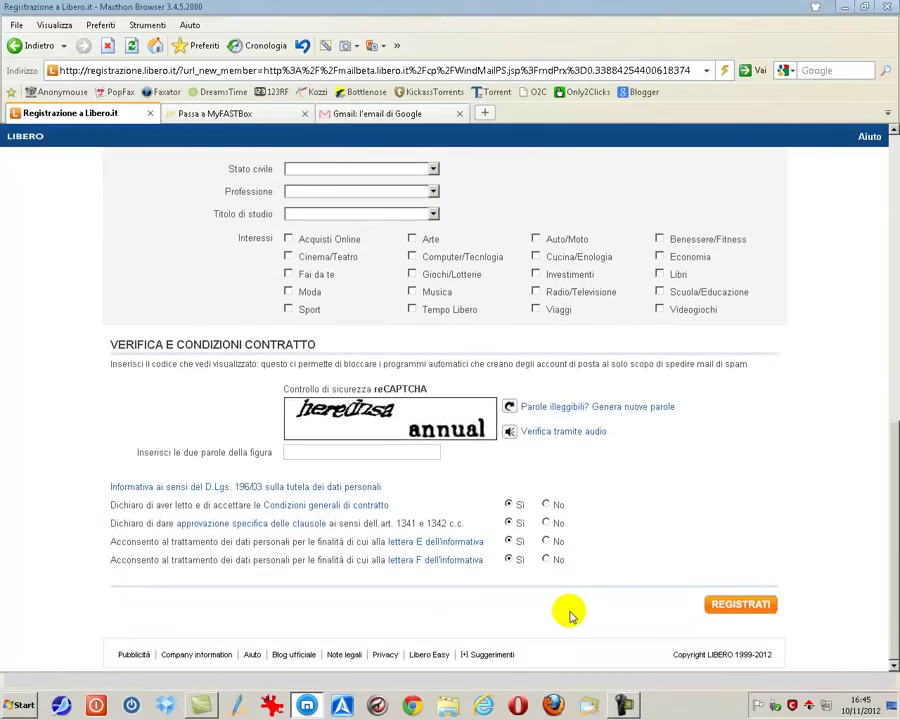
click(322, 456)
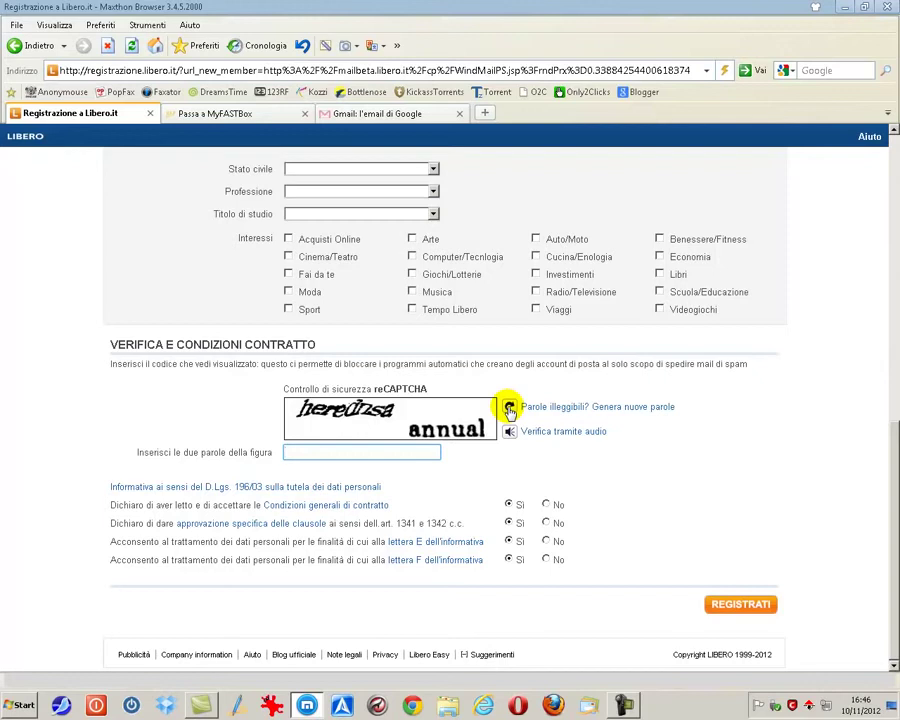
click(509, 408)
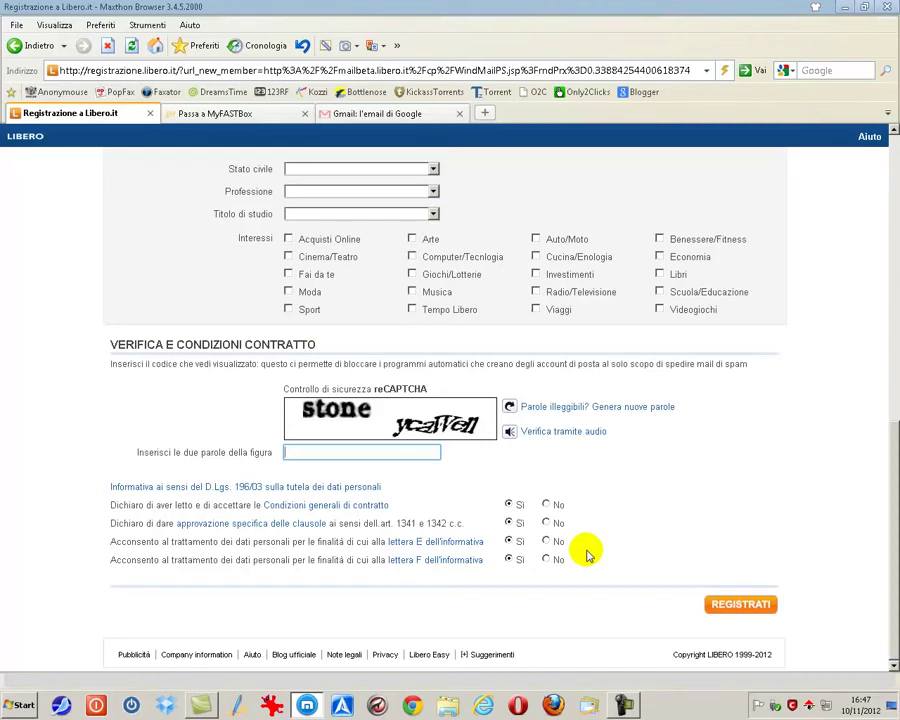
Switch to the MyFASTBox tab and step through its blank fields to domanda segreta and risposta
click(197, 116)
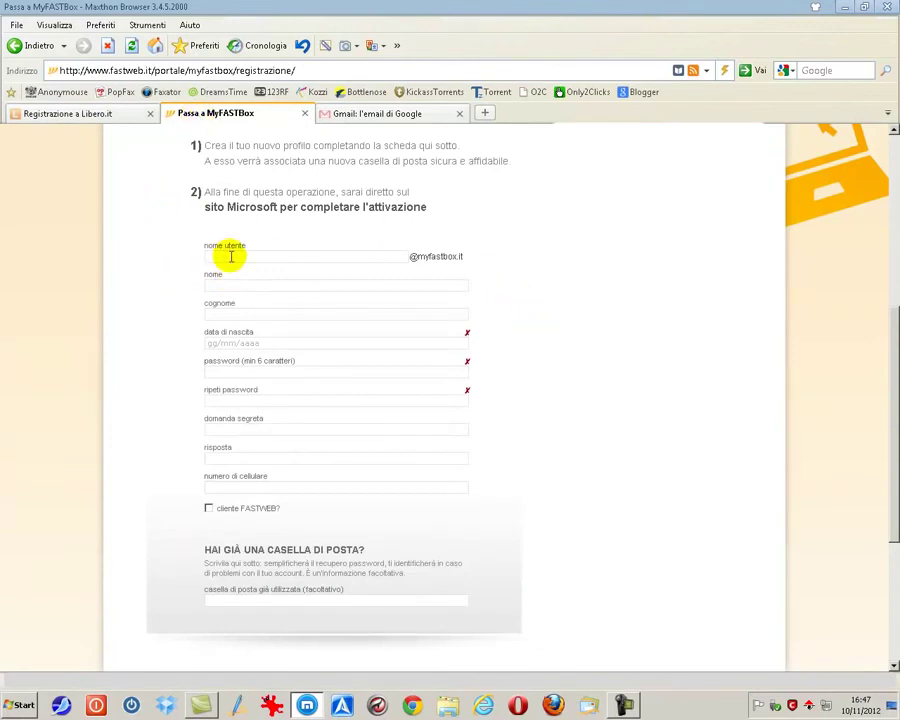
click(231, 256)
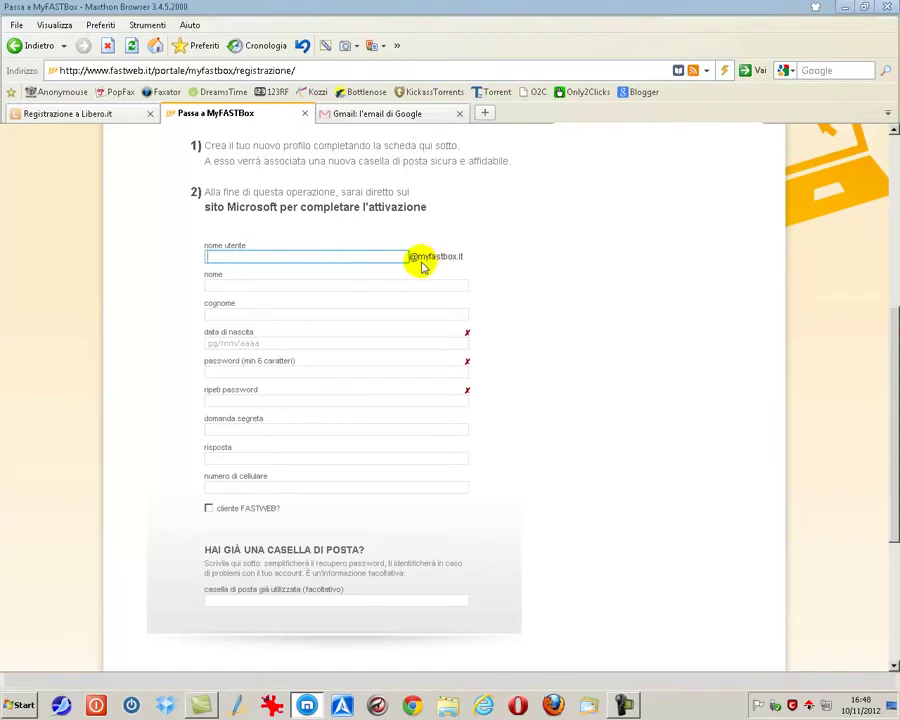
click(236, 284)
click(236, 314)
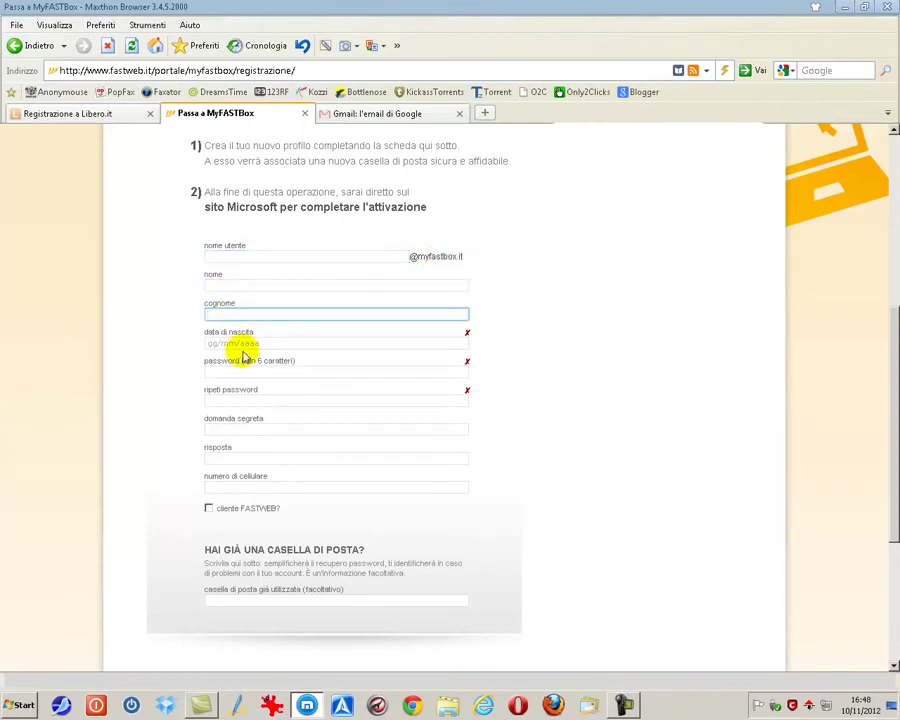
click(238, 344)
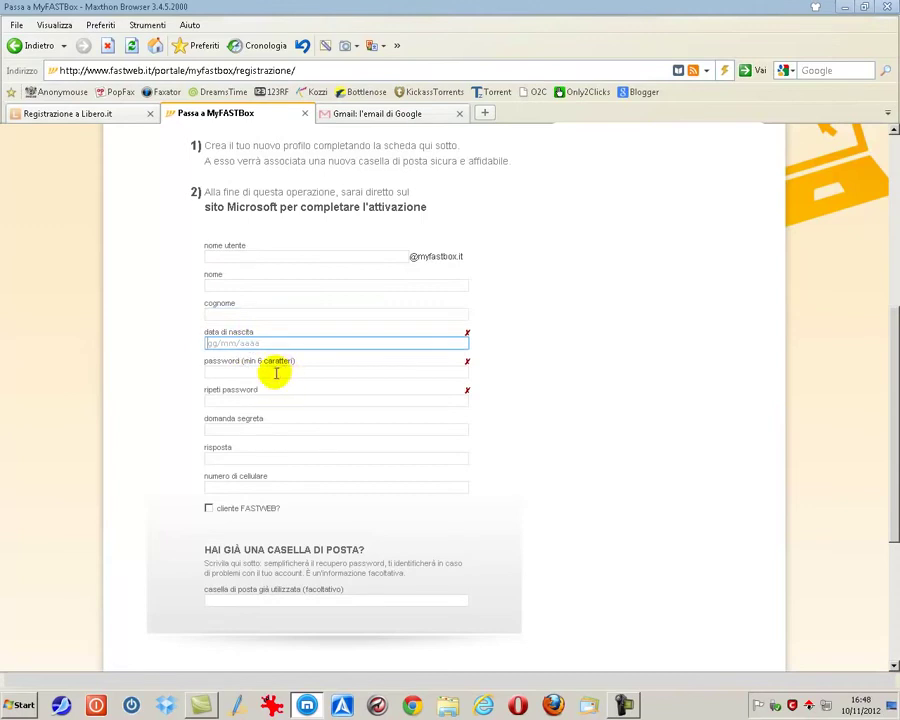
click(276, 373)
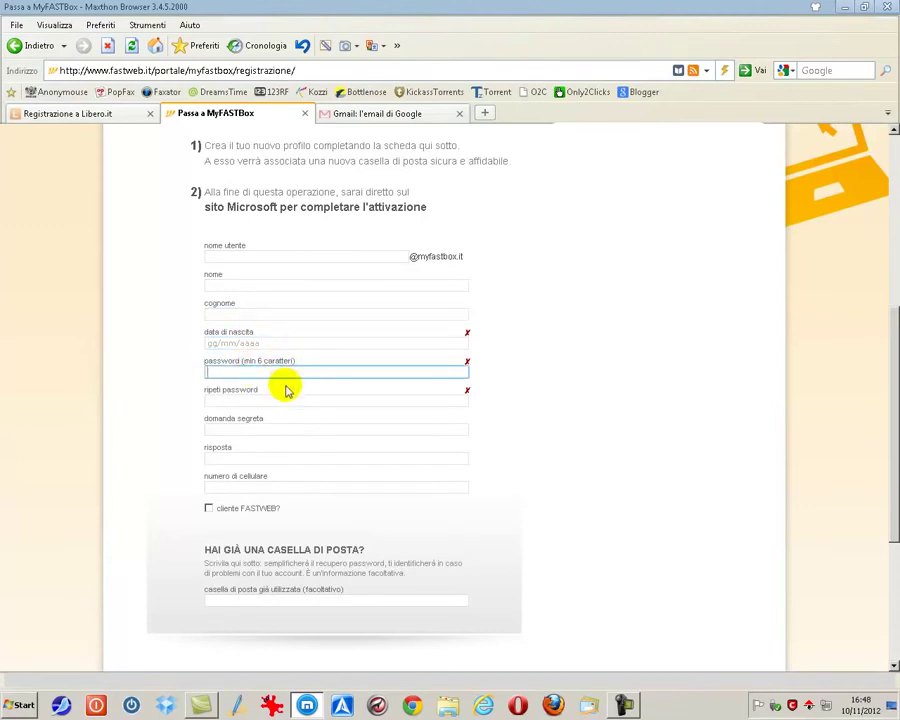
click(264, 399)
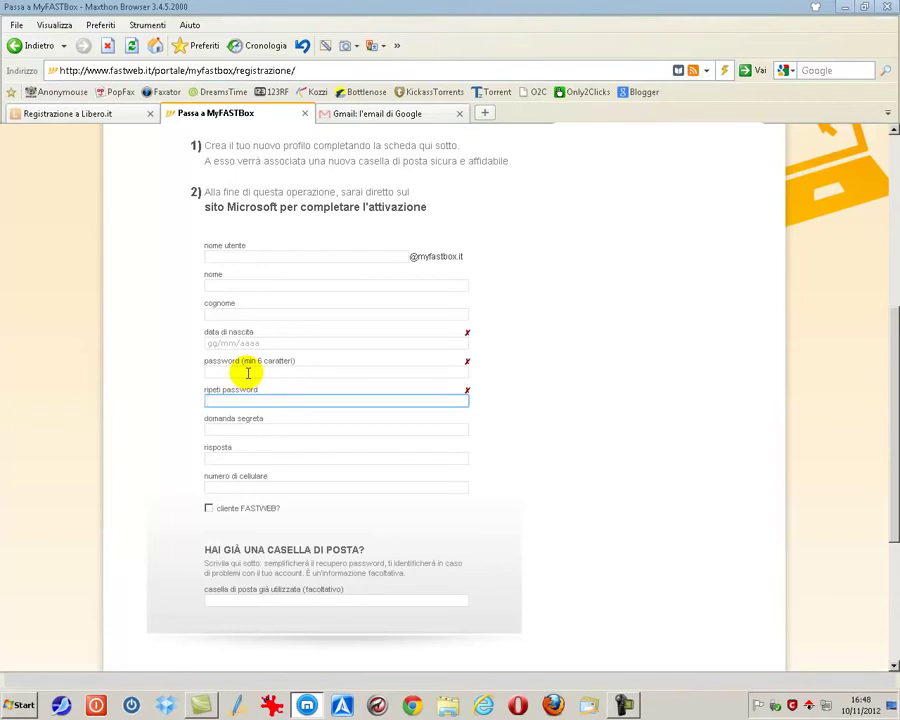
click(264, 427)
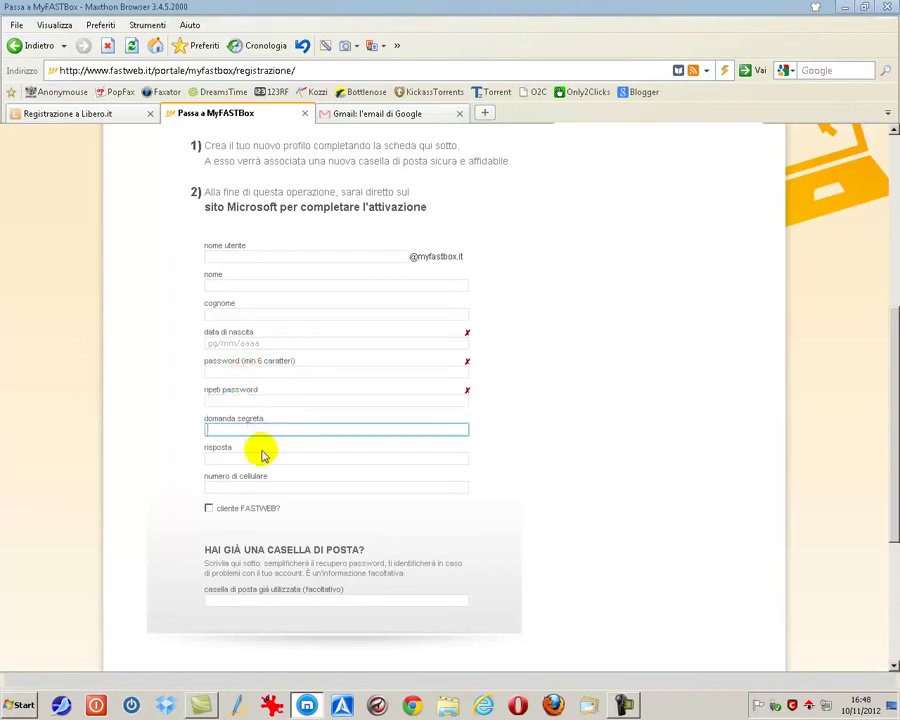
click(262, 458)
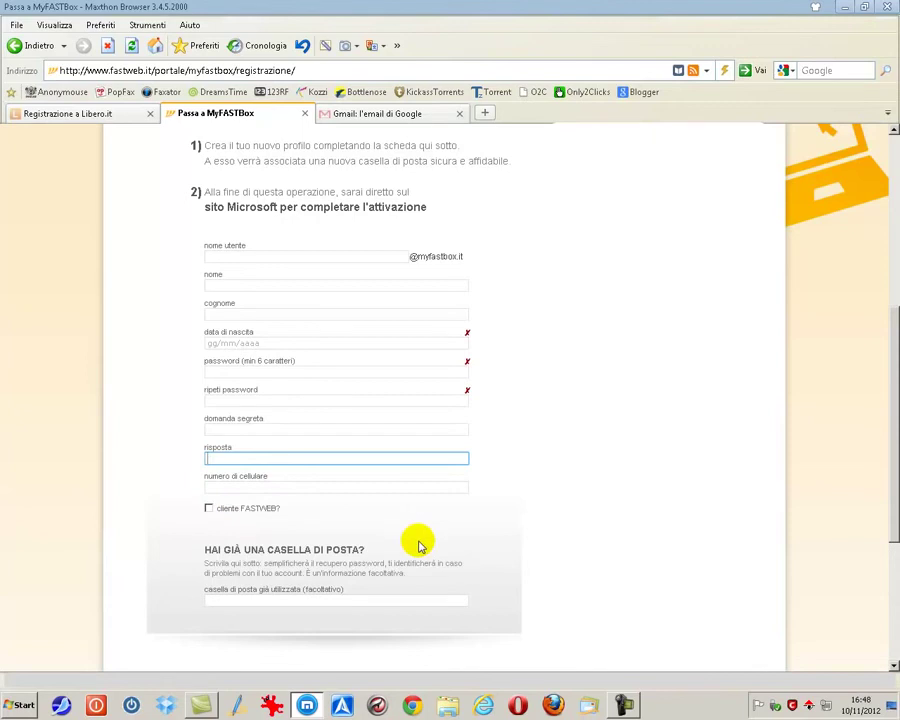
Focus the optional existing-mailbox field and highlight its hint text
scroll(414, 538, down, 2)
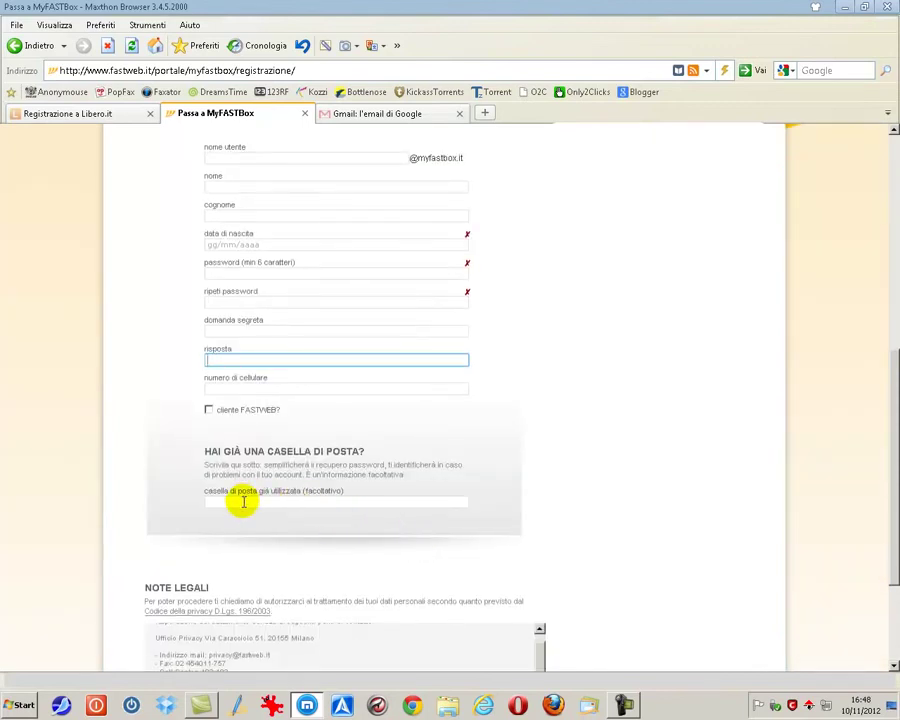
click(242, 502)
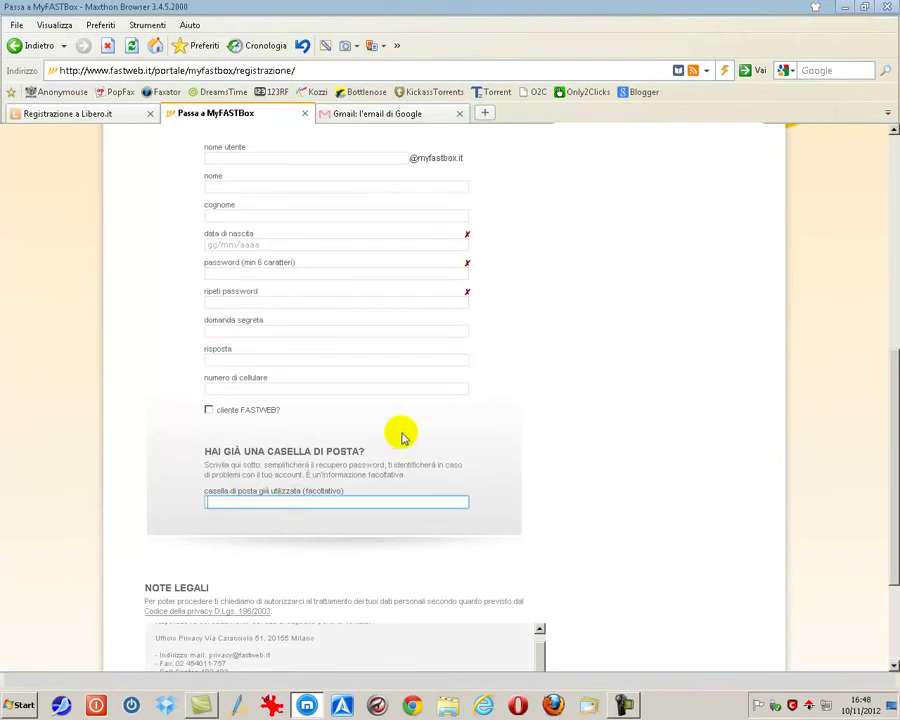
drag(412, 476, 200, 463)
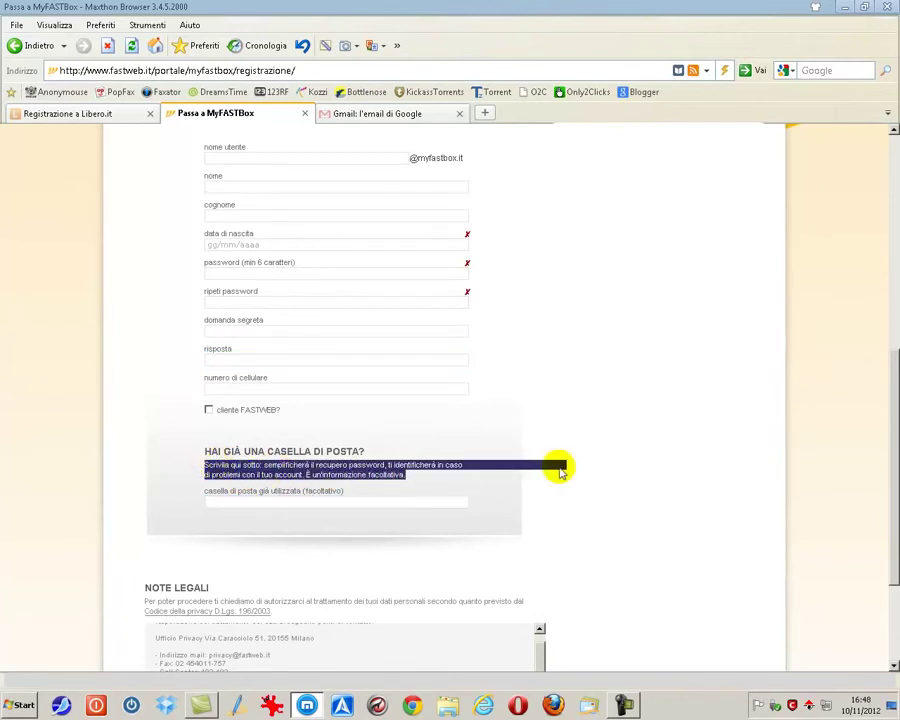
Set the privacy notice to Accetto for points 1 and 2, Non accetto for point 3
scroll(562, 471, down, 3)
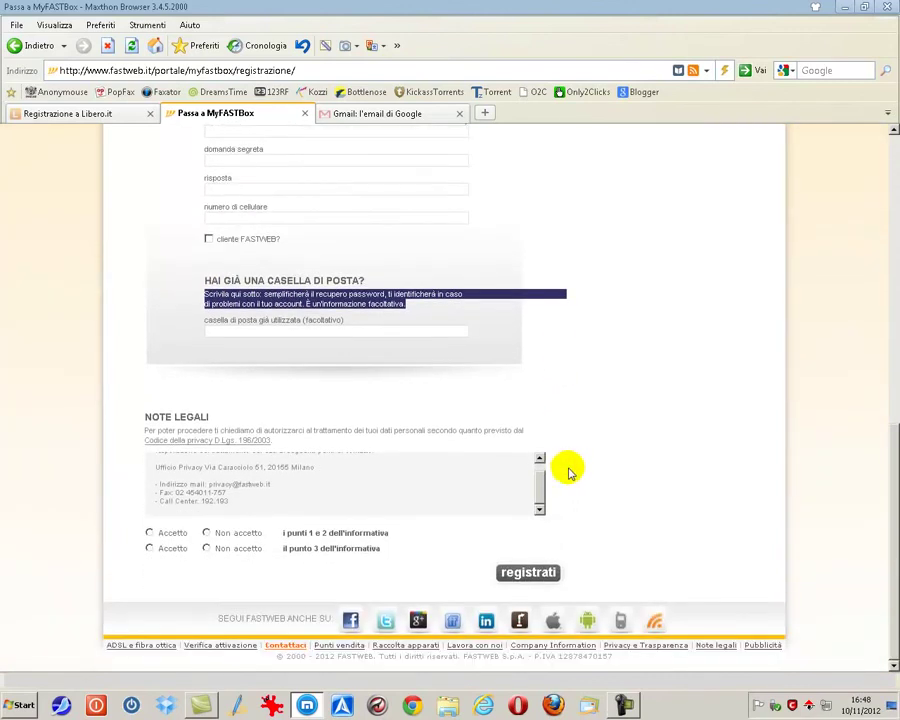
scroll(530, 487, up, 3)
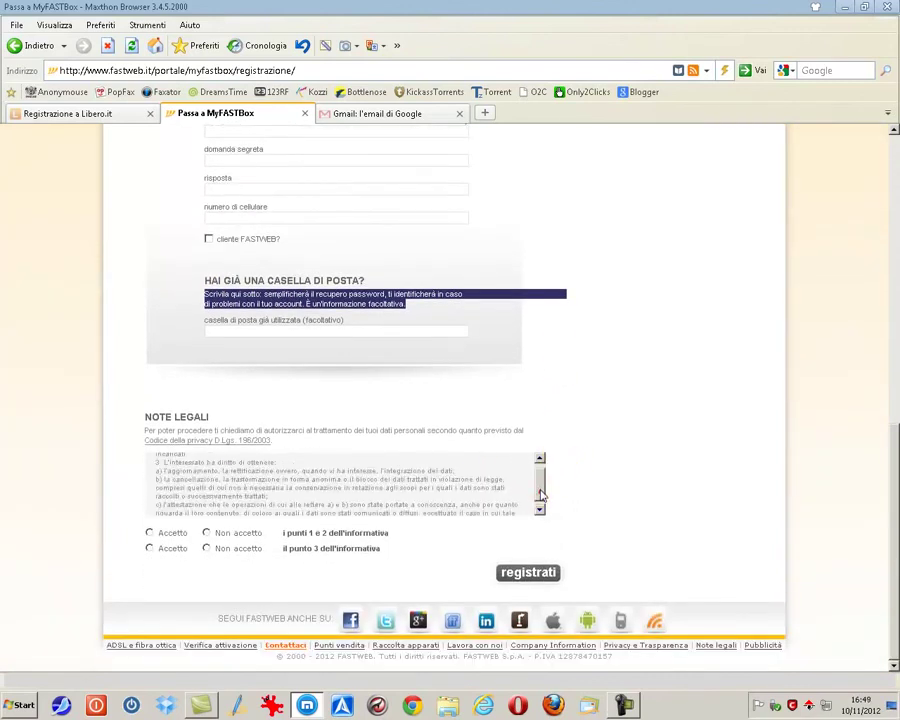
scroll(538, 486, down, 5)
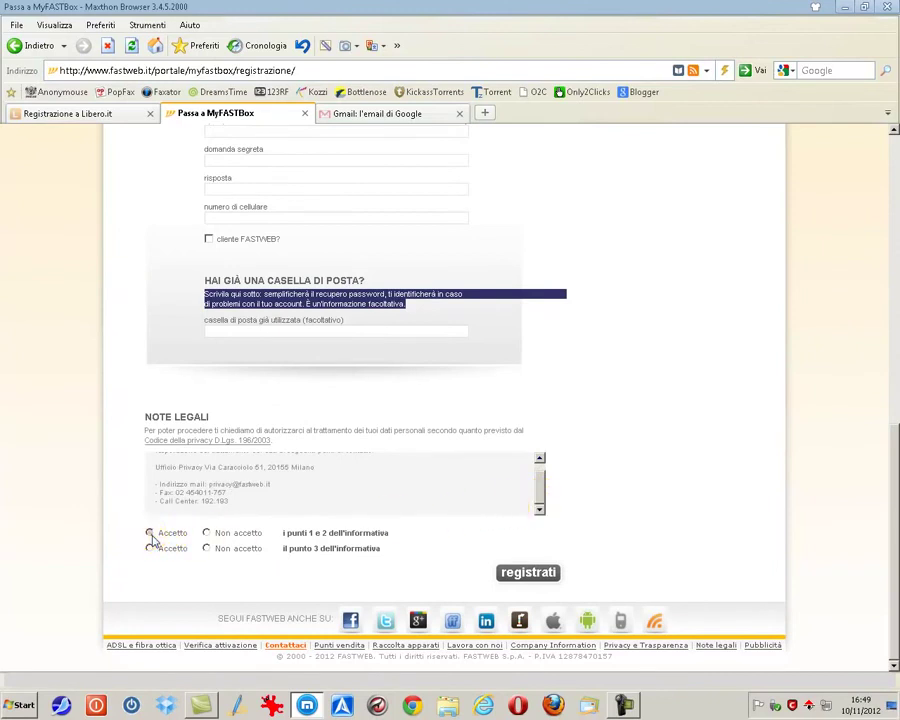
click(150, 534)
click(207, 548)
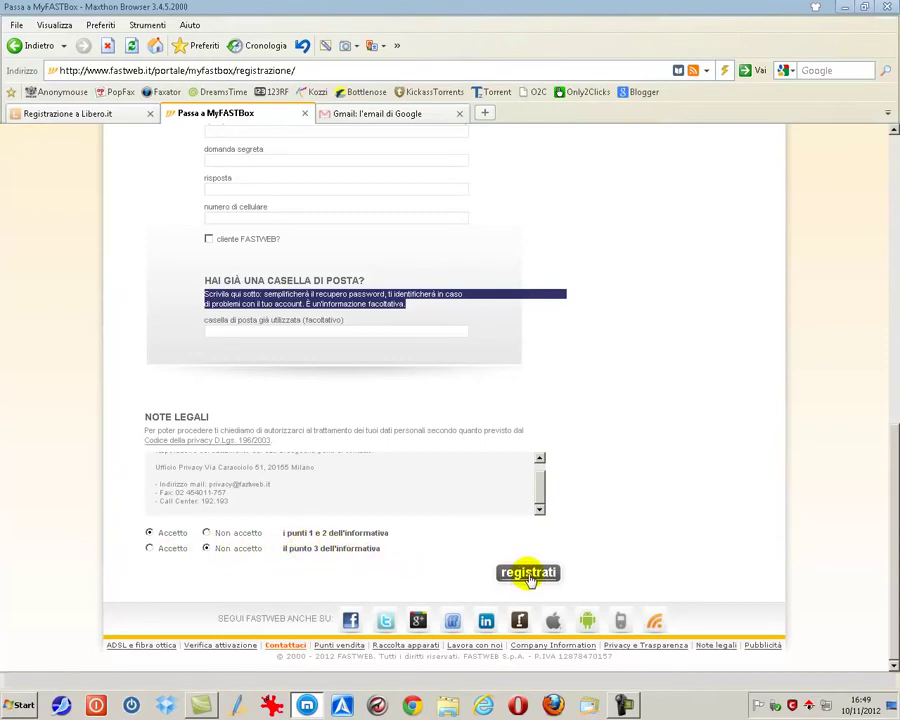
Switch to the Gmail tab, try the Nome utente and Password fields, then choose to create an account
click(324, 113)
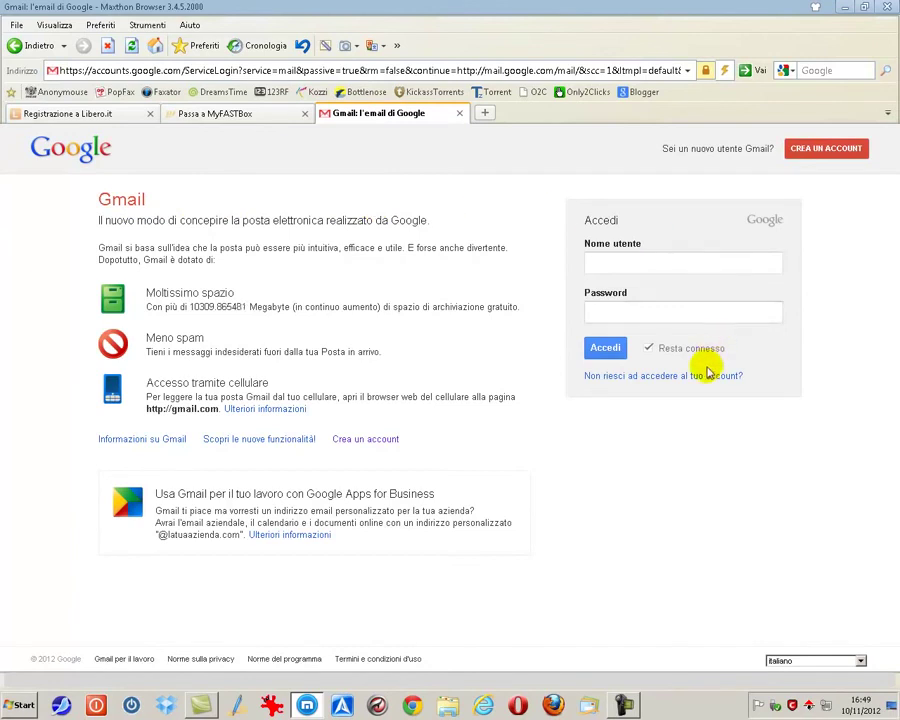
click(615, 258)
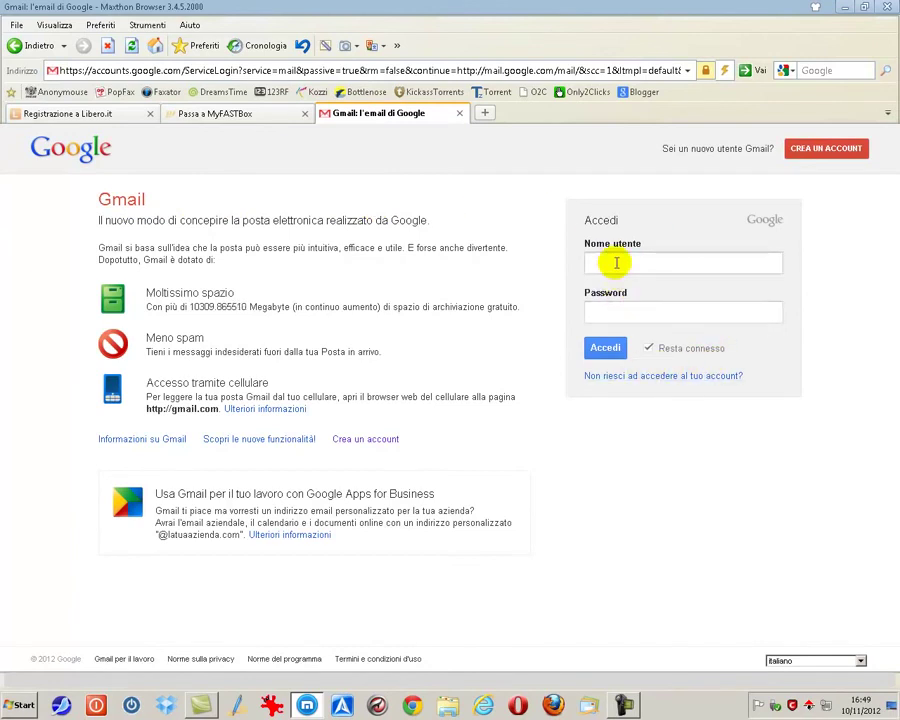
click(619, 311)
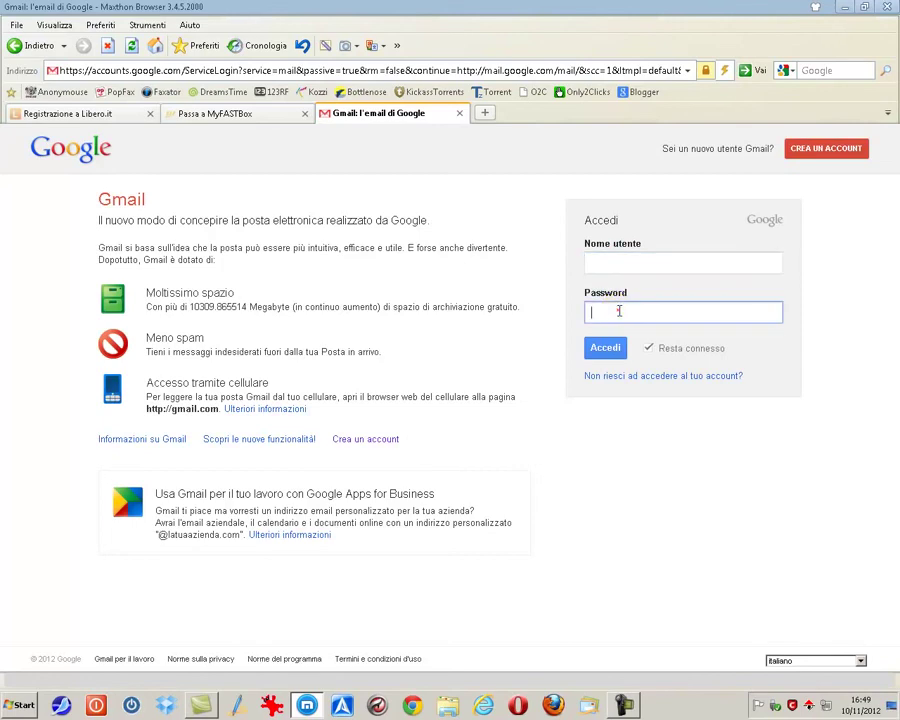
click(606, 262)
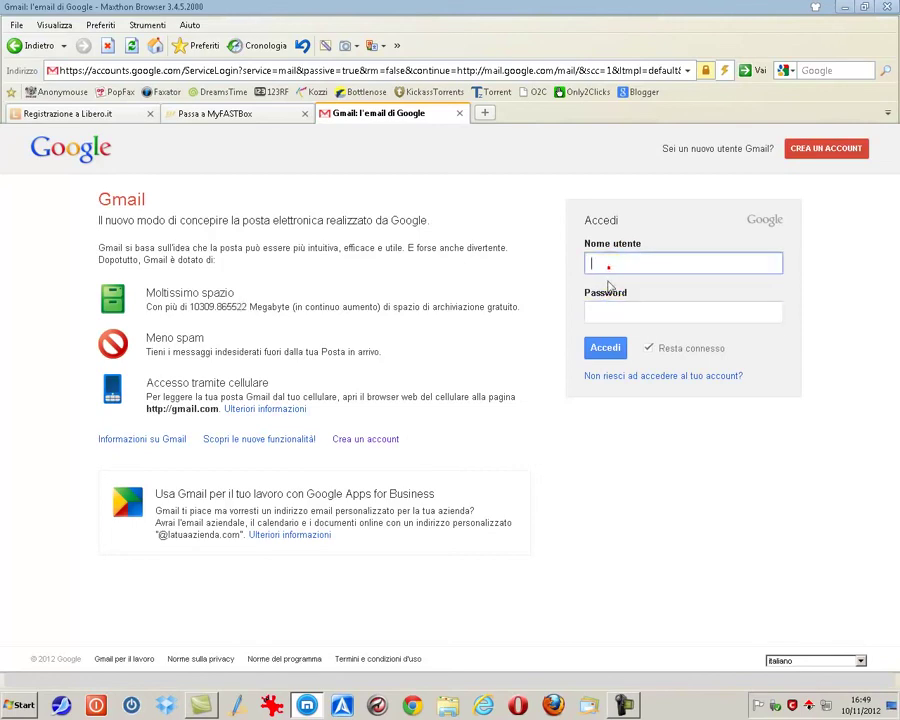
click(350, 441)
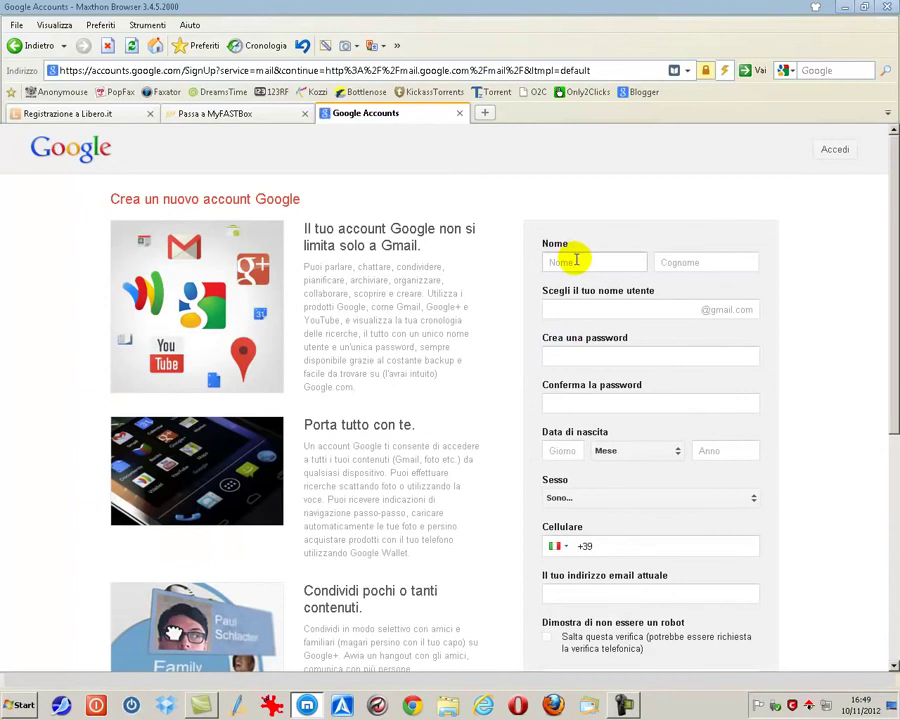
Go through the Nome, Cognome, username, password and Conferma la password fields
click(576, 260)
click(683, 262)
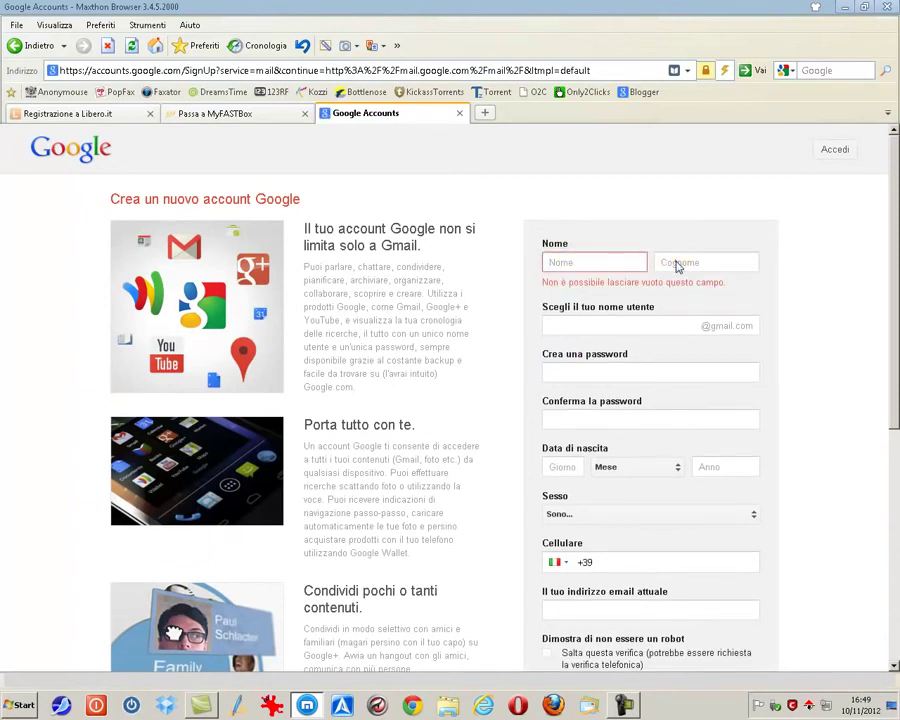
click(617, 310)
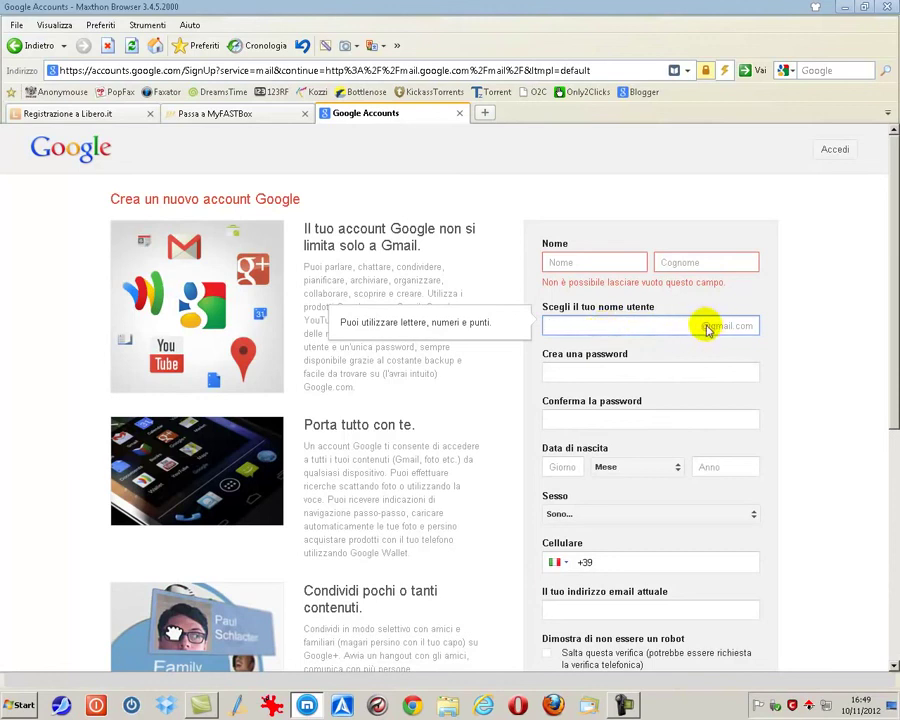
click(631, 372)
click(687, 434)
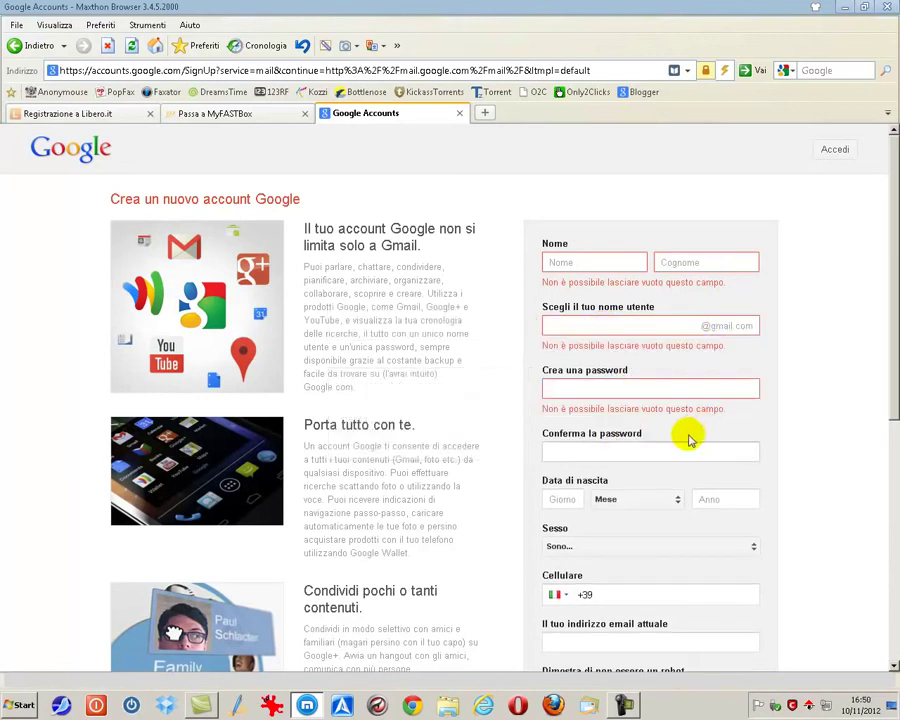
scroll(764, 440, down, 1)
scroll(764, 440, down, 3)
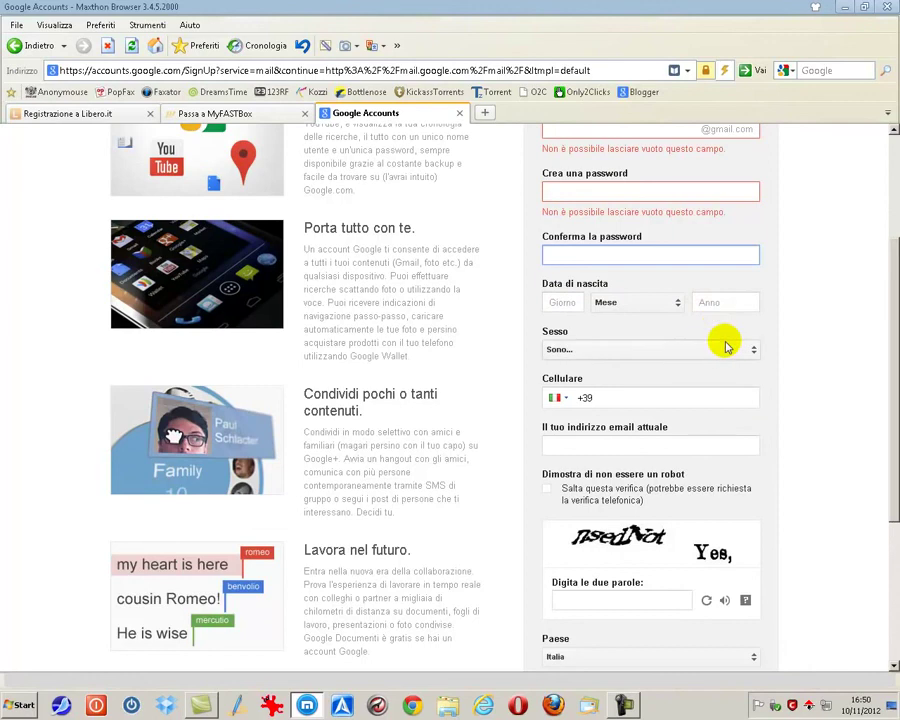
Pass the Cellulare, current e-mail and captcha fields, then tick Accetto i Termini di servizio
click(649, 397)
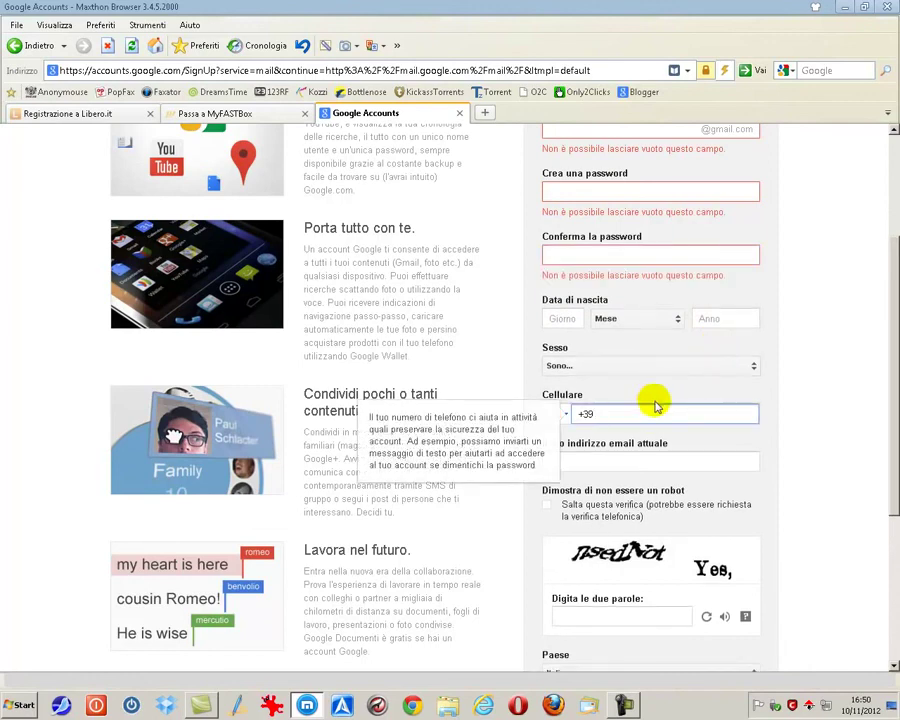
scroll(746, 420, down, 4)
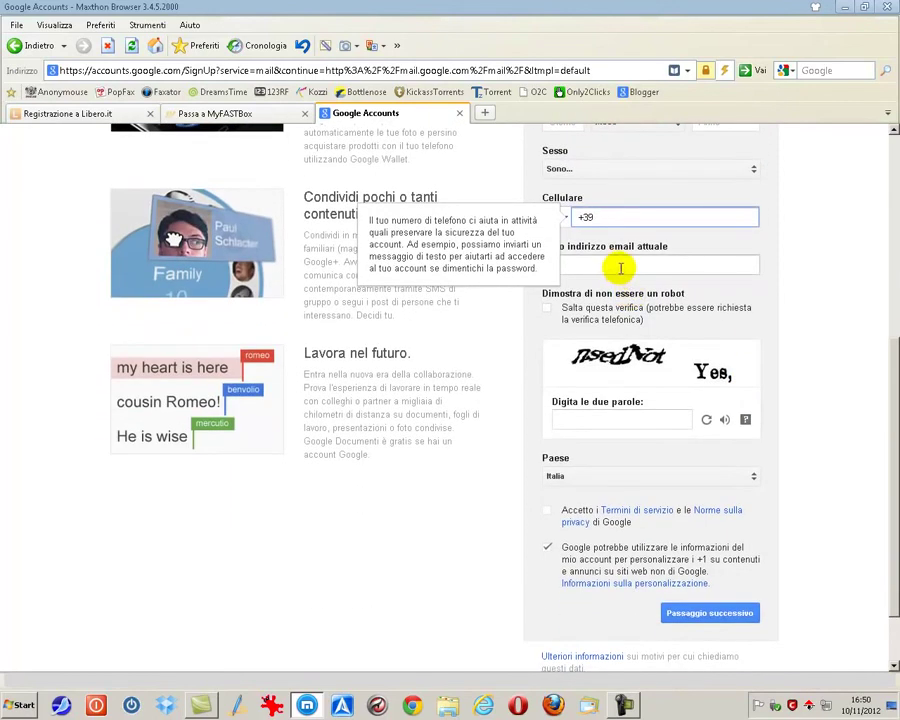
click(620, 266)
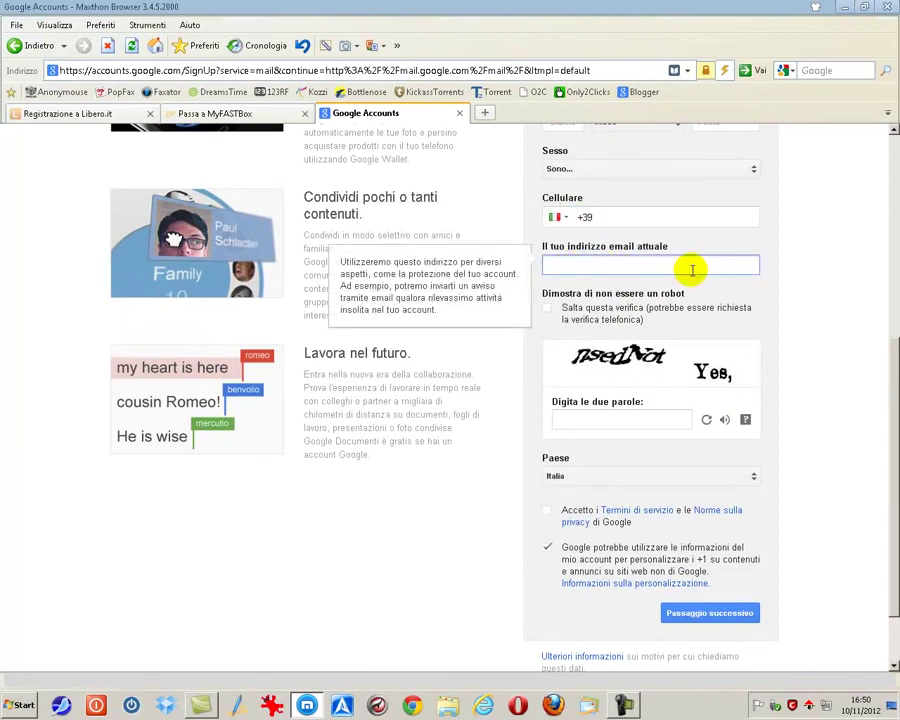
click(565, 420)
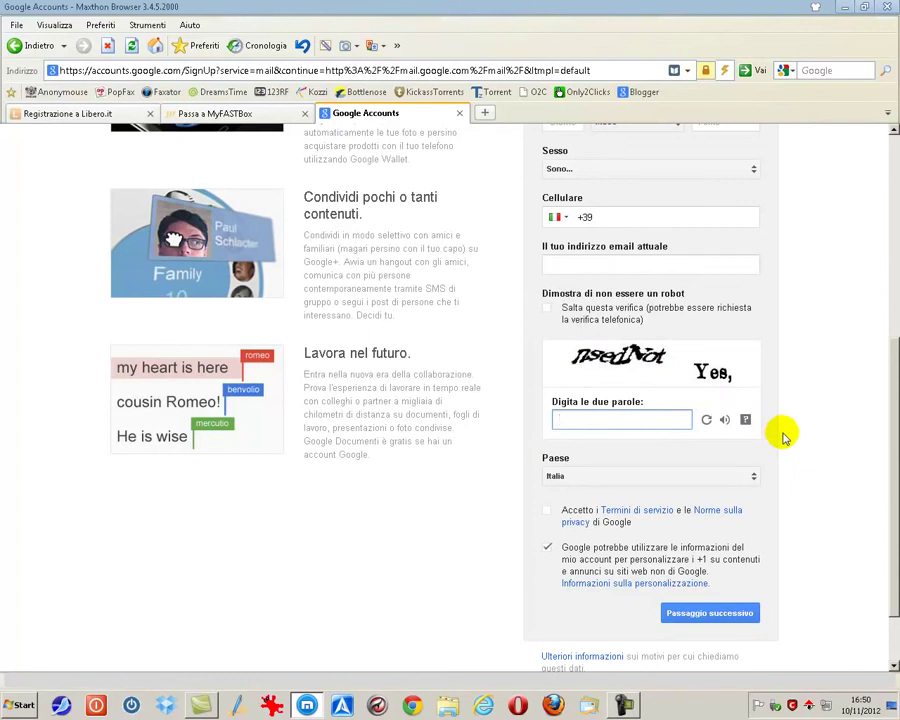
scroll(780, 437, down, 2)
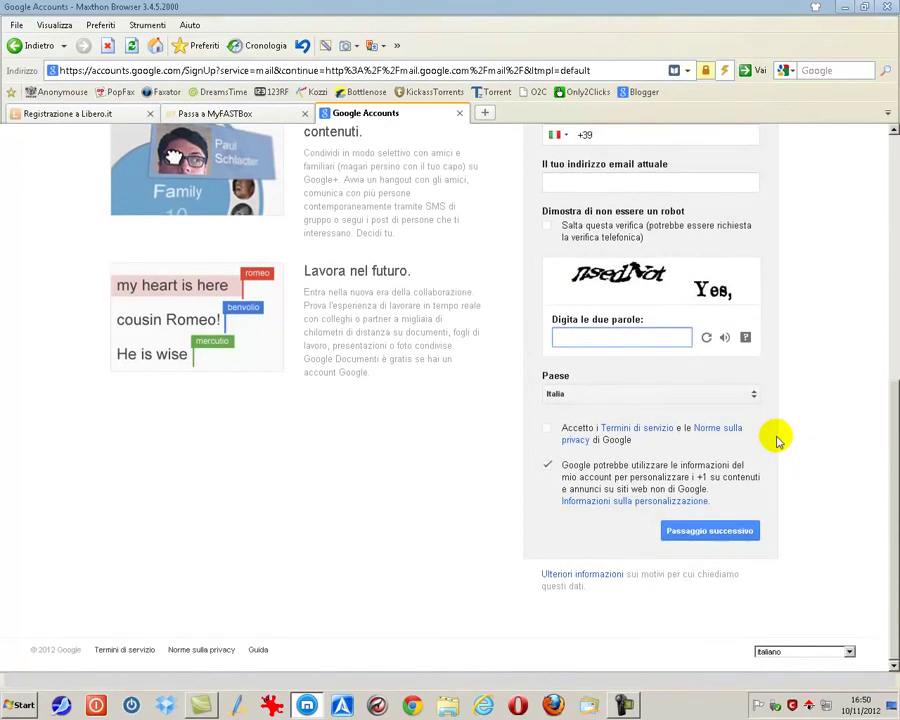
click(548, 431)
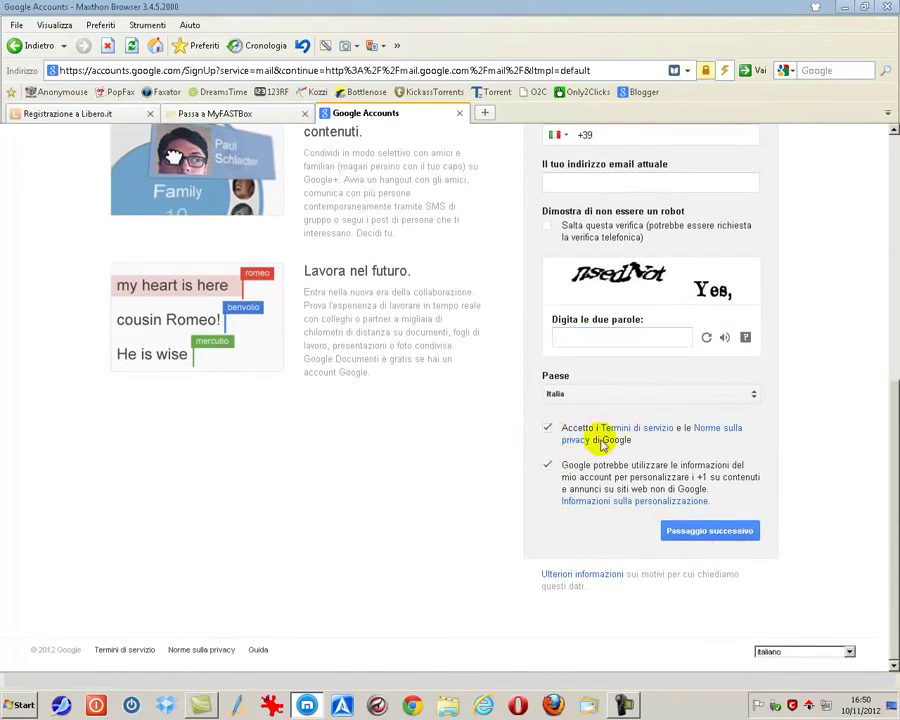